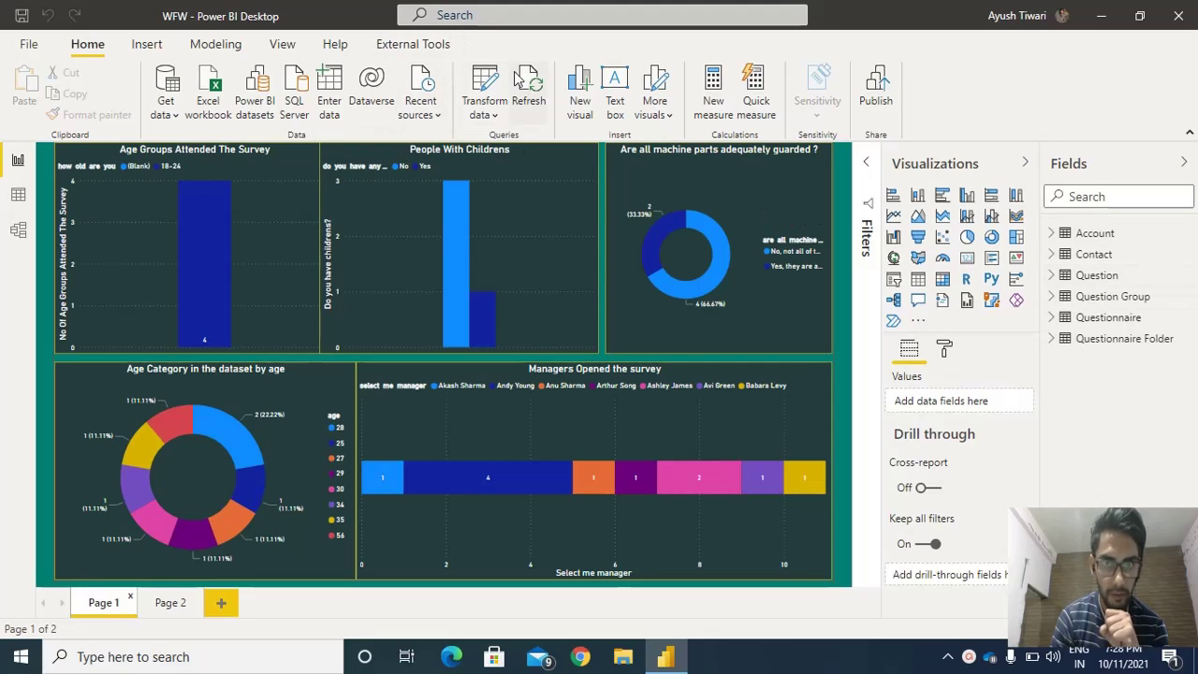
# Step: Open the Question query in the Power Query Editor and show its Source and Navigation applied steps
pyautogui.click(493, 94)
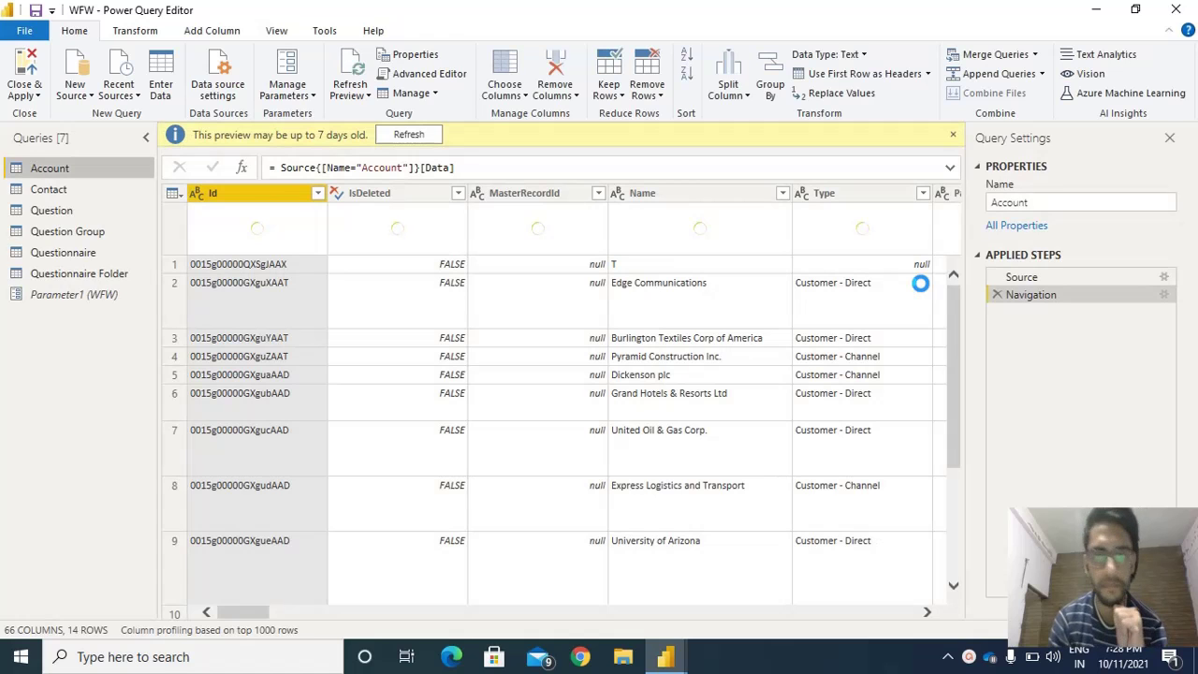
pyautogui.click(64, 211)
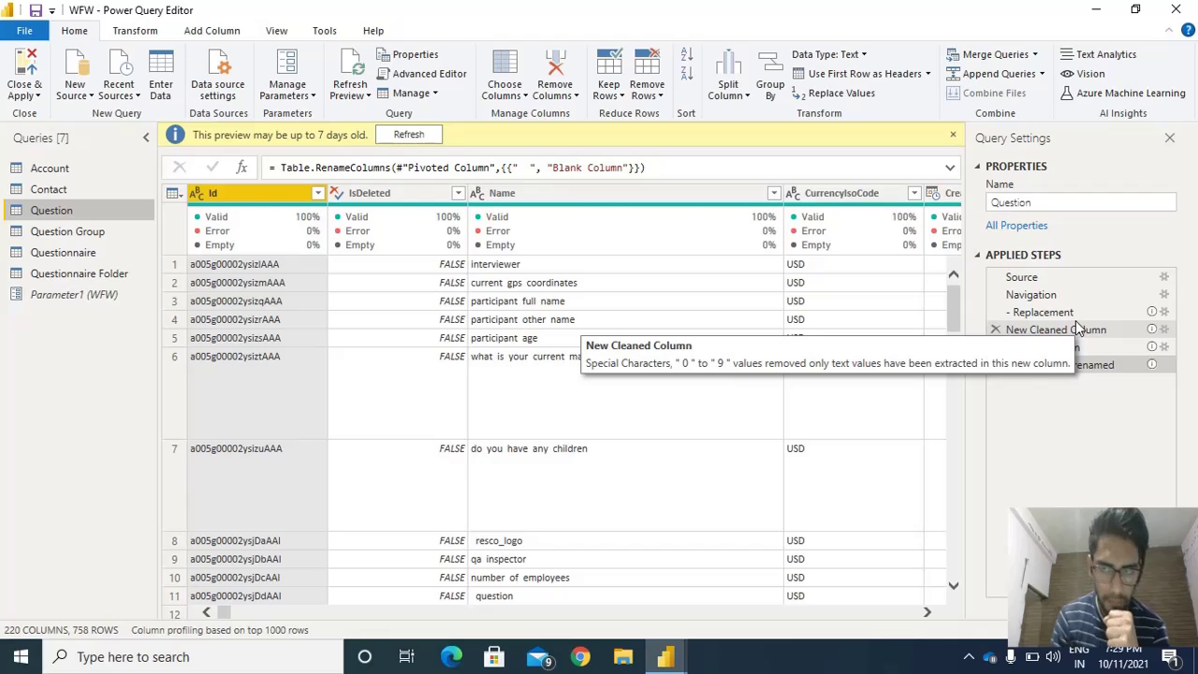
pyautogui.click(1023, 281)
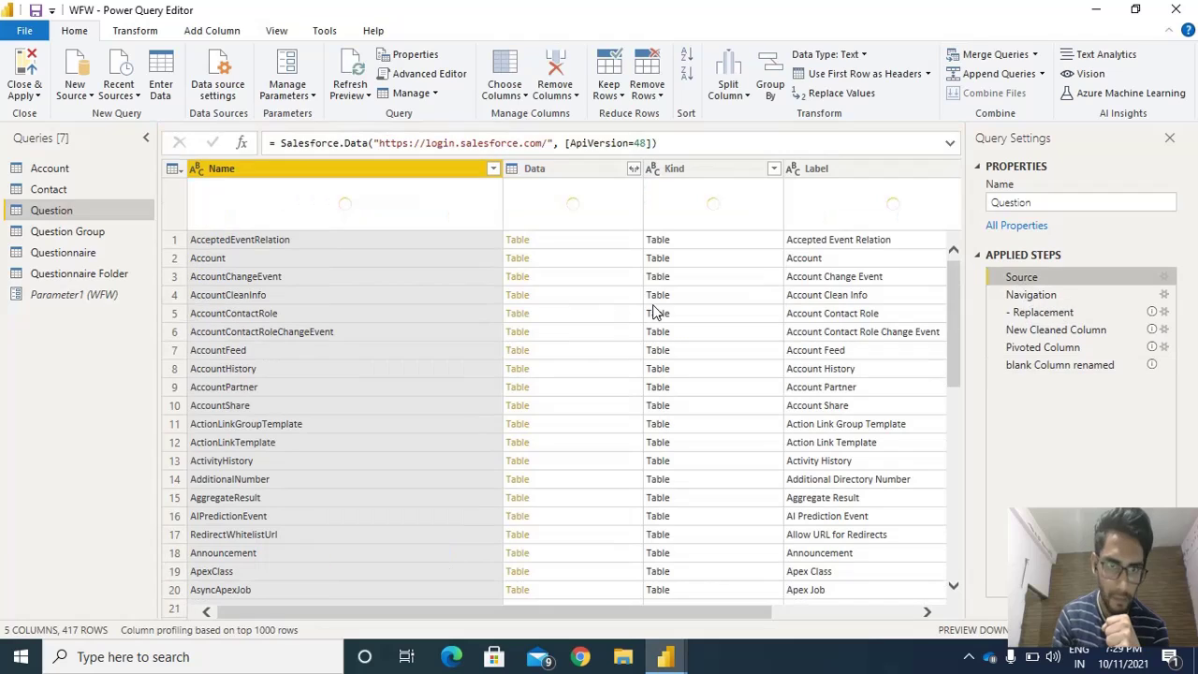
pyautogui.click(1036, 296)
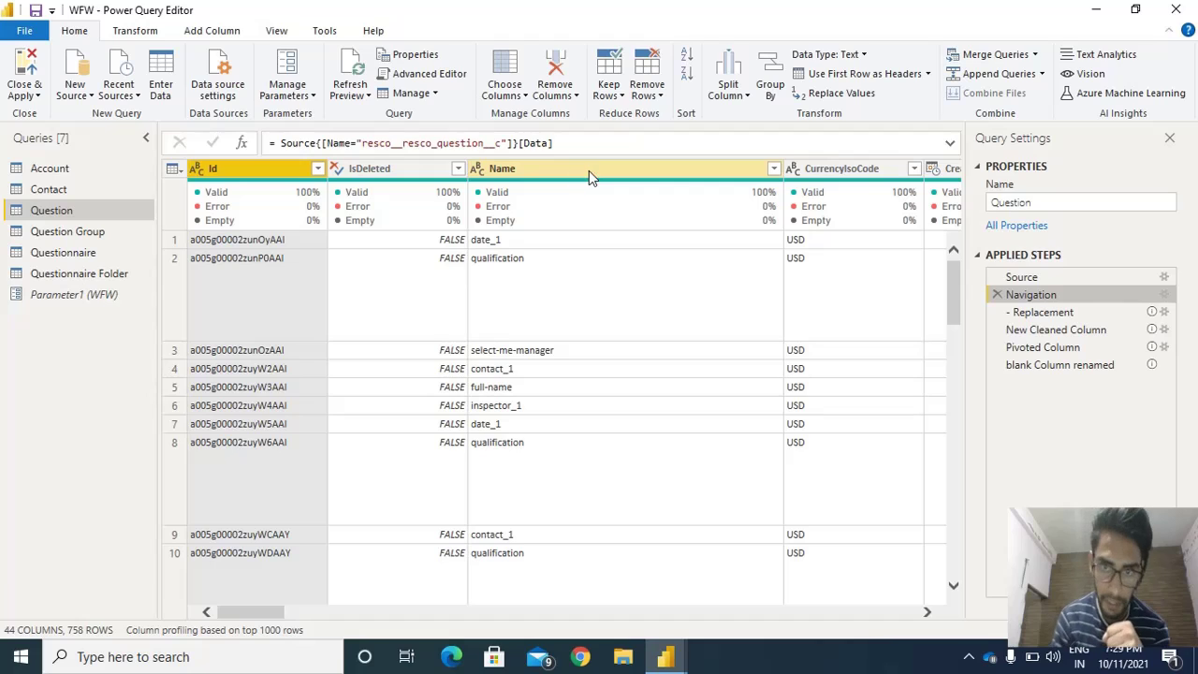
# Step: Review the list of distinct values in the Name column without applying a filter
pyautogui.click(774, 168)
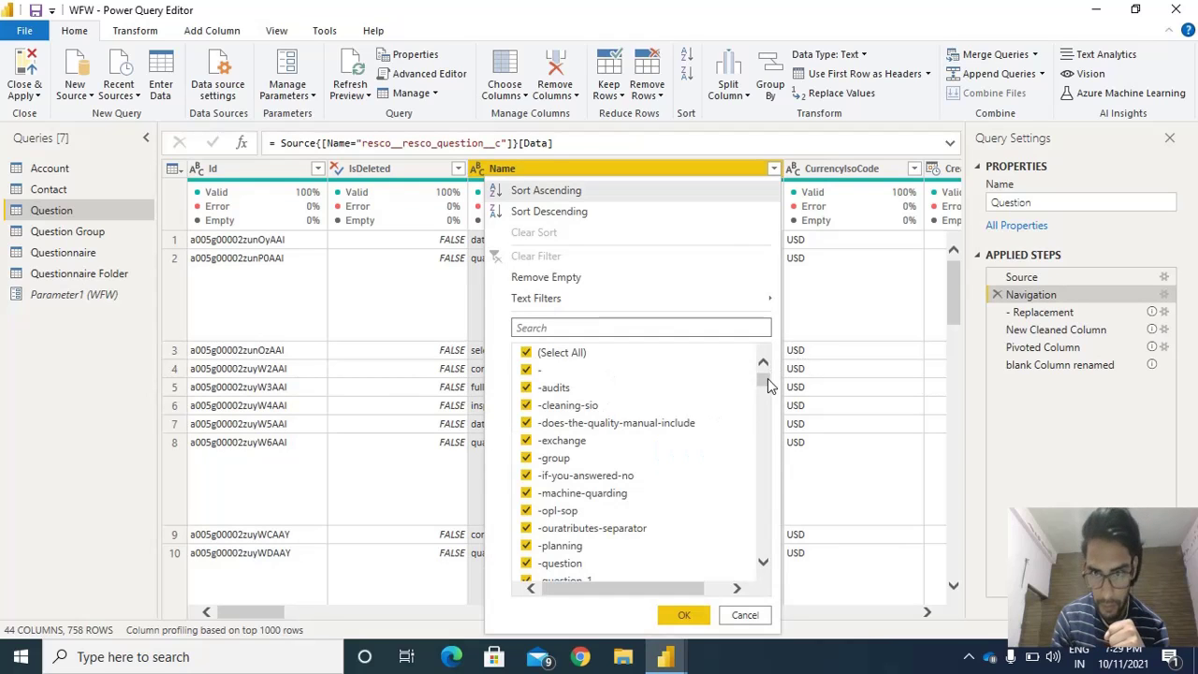
pyautogui.moveTo(765, 380); pyautogui.dragTo(765, 435)
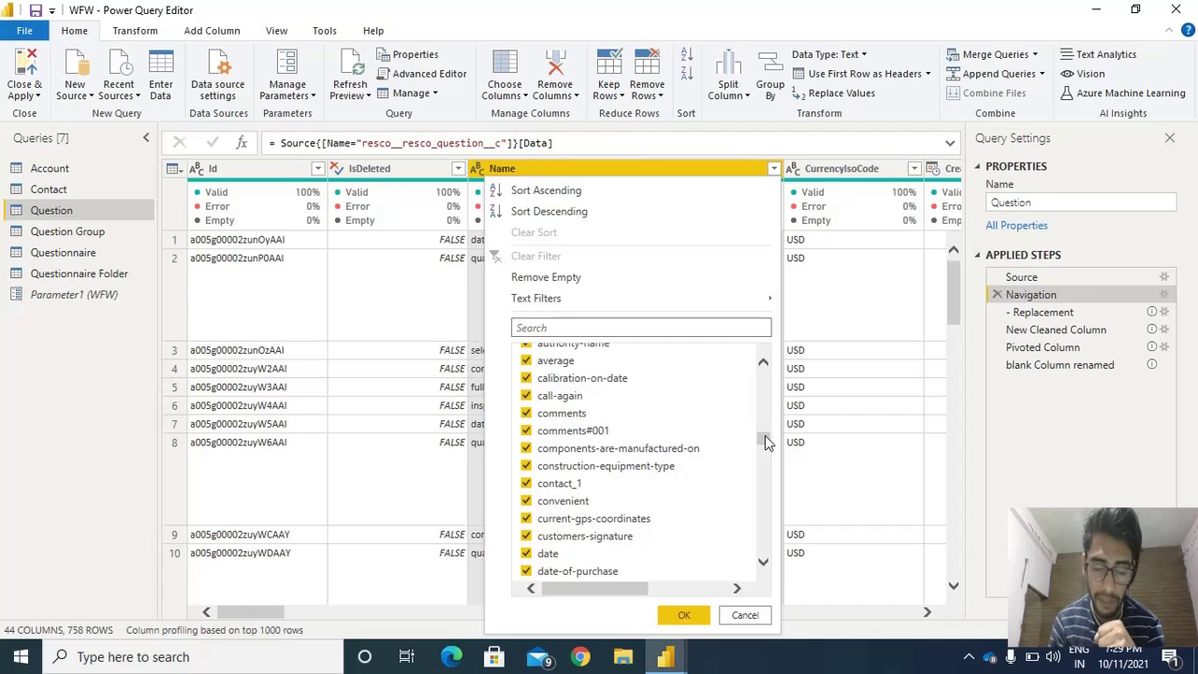
pyautogui.moveTo(765, 435); pyautogui.dragTo(764, 452)
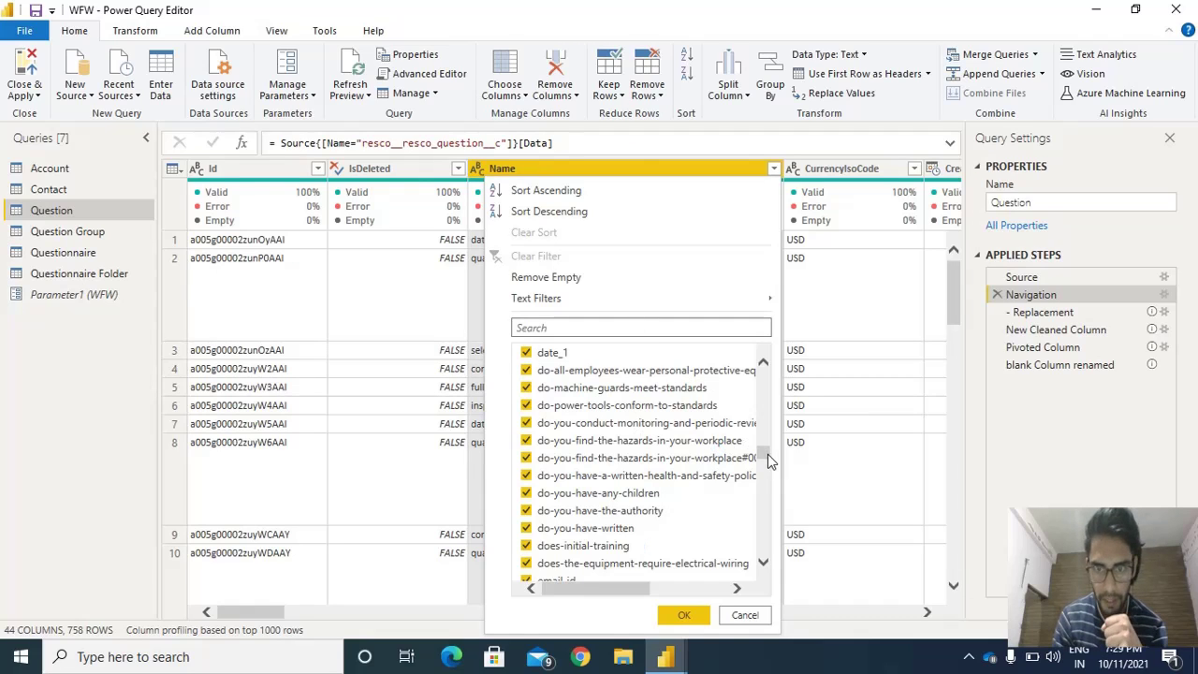
pyautogui.moveTo(763, 453); pyautogui.dragTo(765, 497)
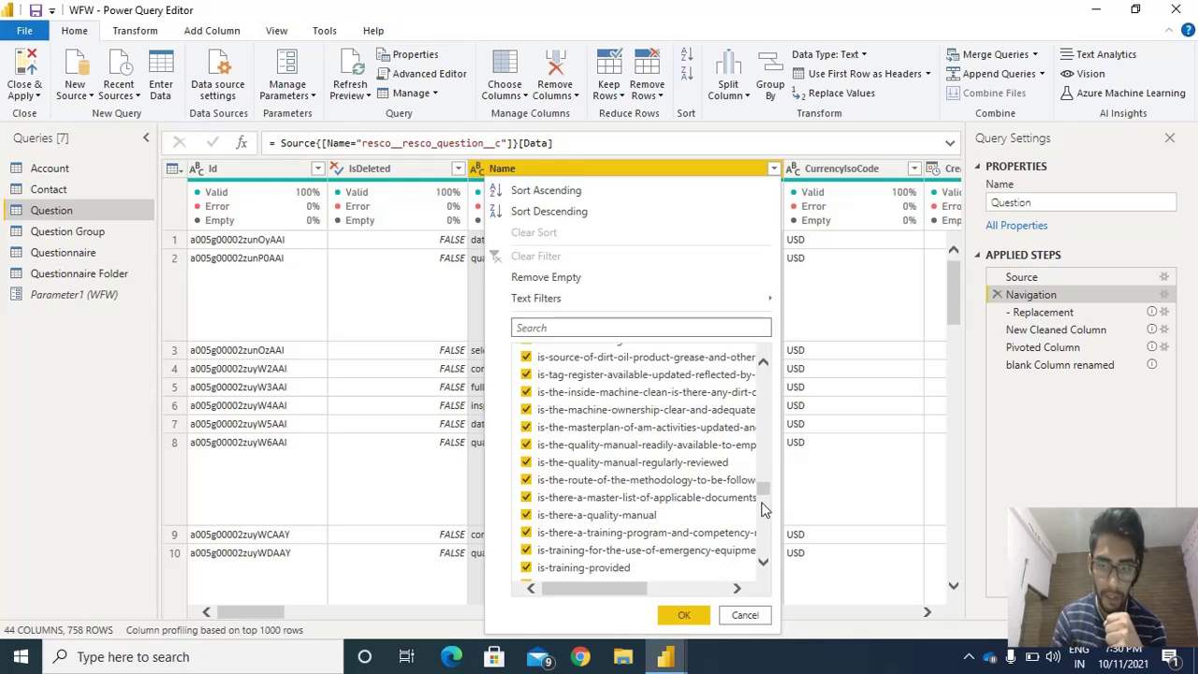
pyautogui.click(742, 614)
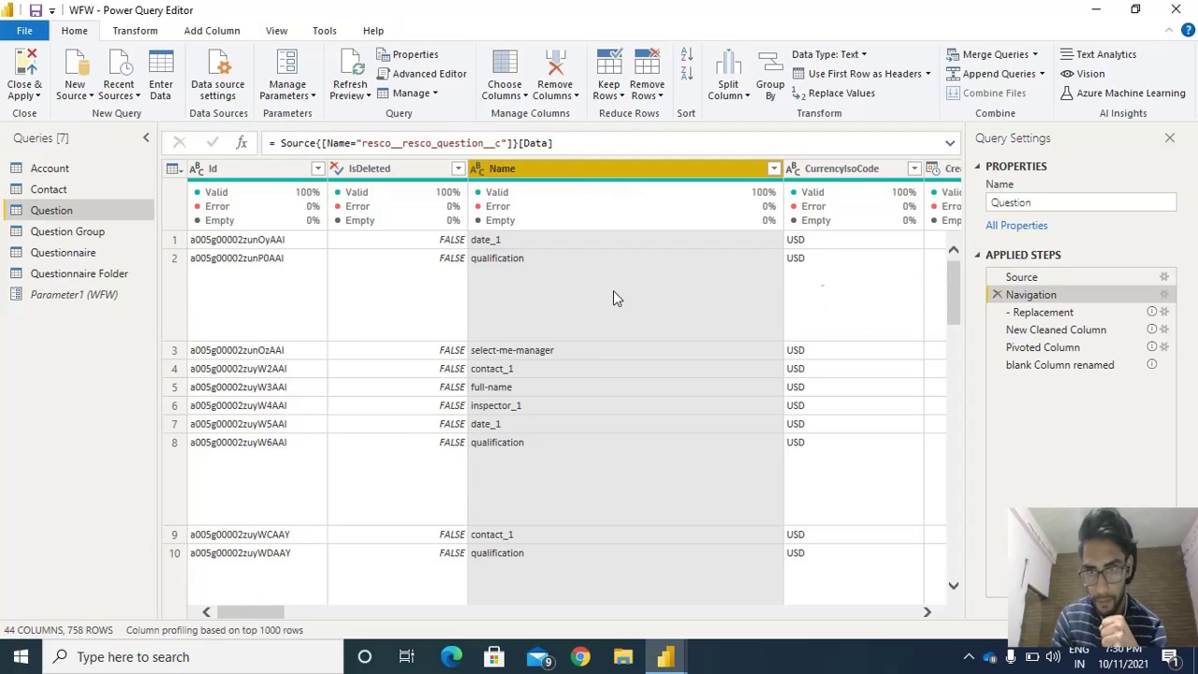
# Step: Look through the Name column's rows and compare them with the answers in the resco__resco_valuelabel__c column
pyautogui.moveTo(954, 294); pyautogui.dragTo(954, 316)
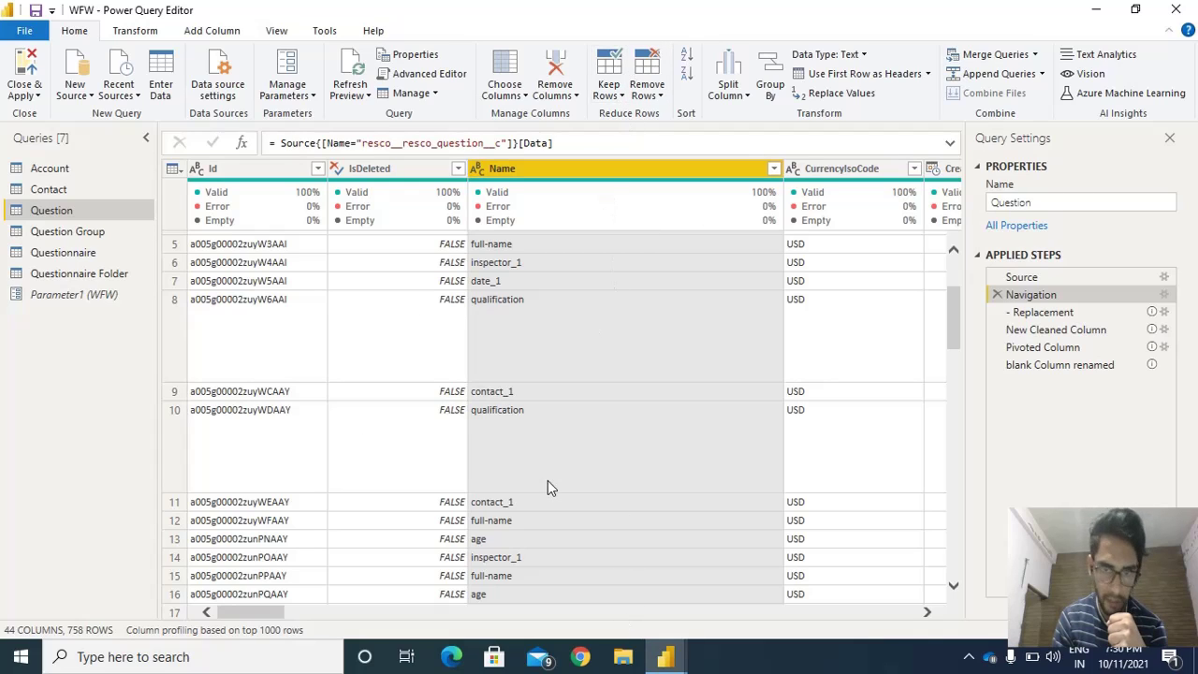
pyautogui.moveTo(955, 316); pyautogui.dragTo(954, 369)
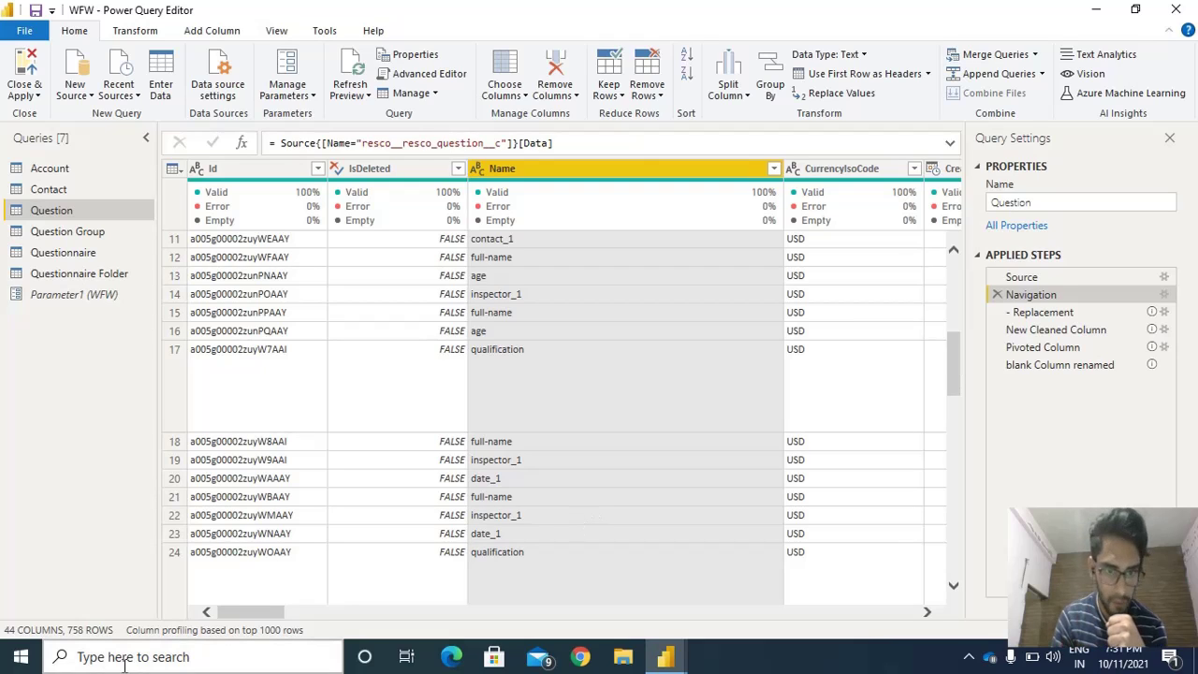
pyautogui.moveTo(238, 611); pyautogui.dragTo(249, 614)
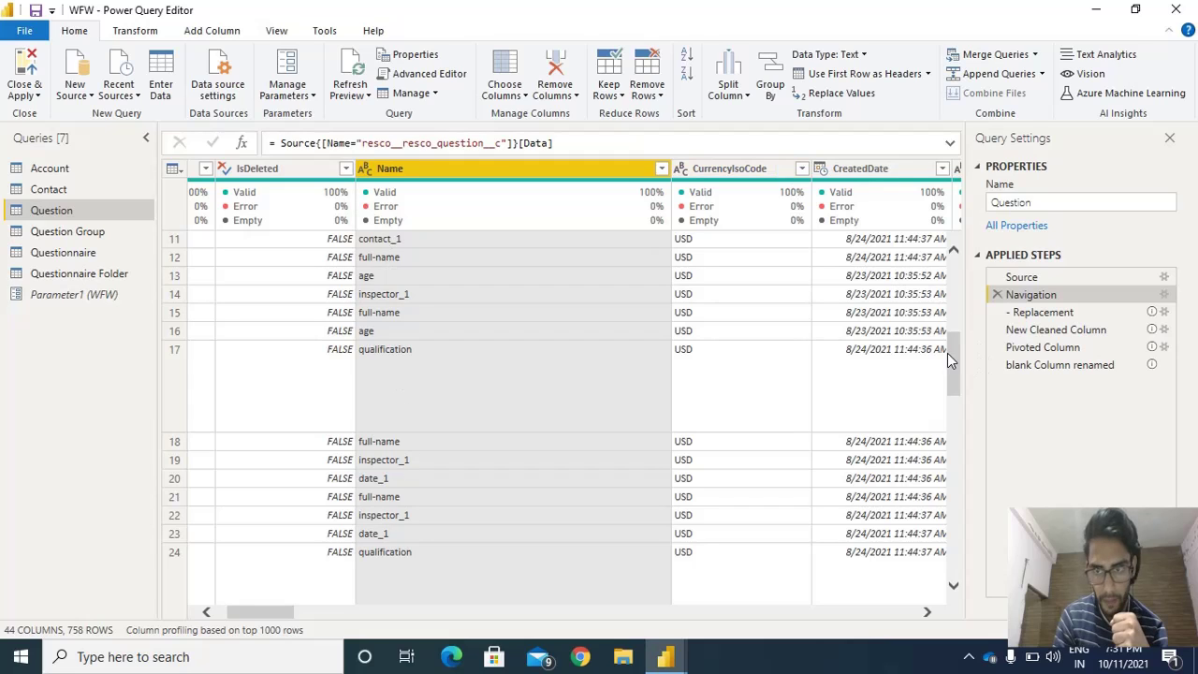
pyautogui.moveTo(951, 352); pyautogui.dragTo(954, 479)
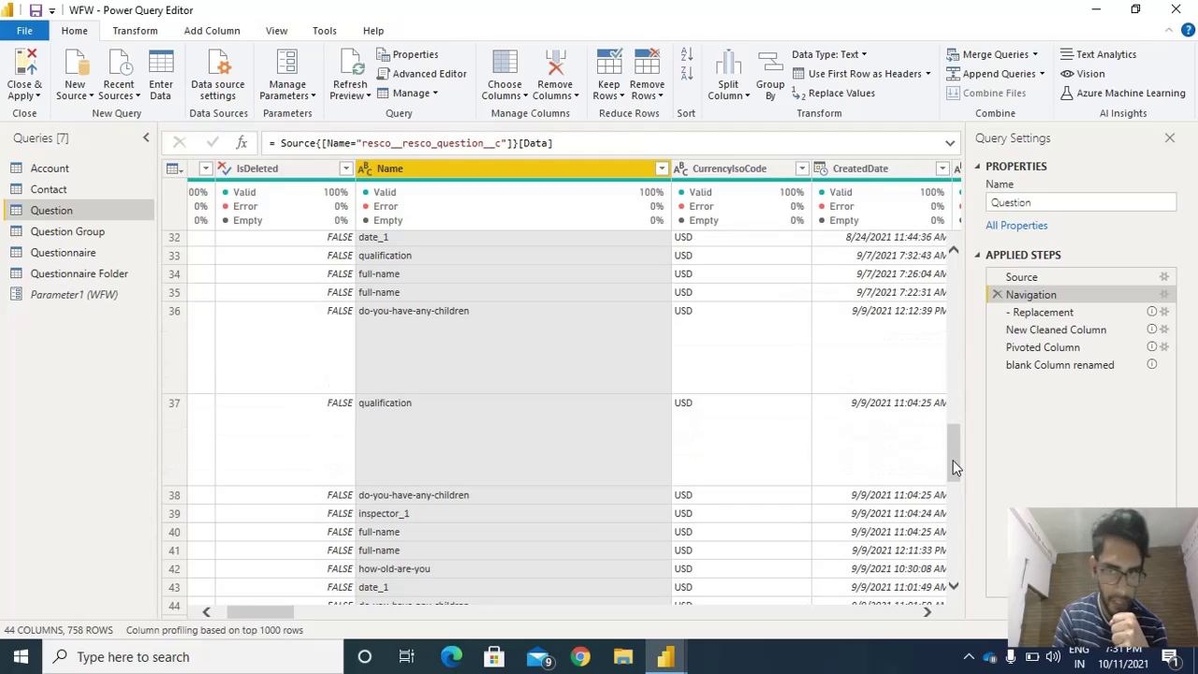
pyautogui.moveTo(952, 431); pyautogui.dragTo(954, 460)
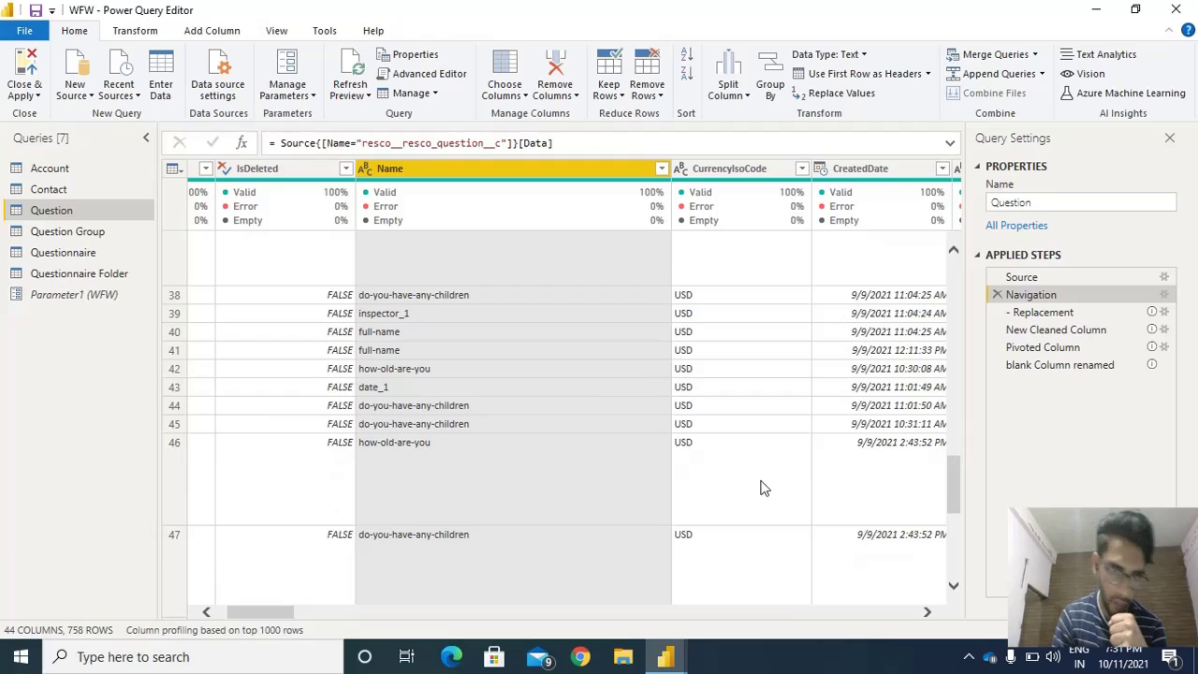
pyautogui.moveTo(253, 615); pyautogui.dragTo(891, 614)
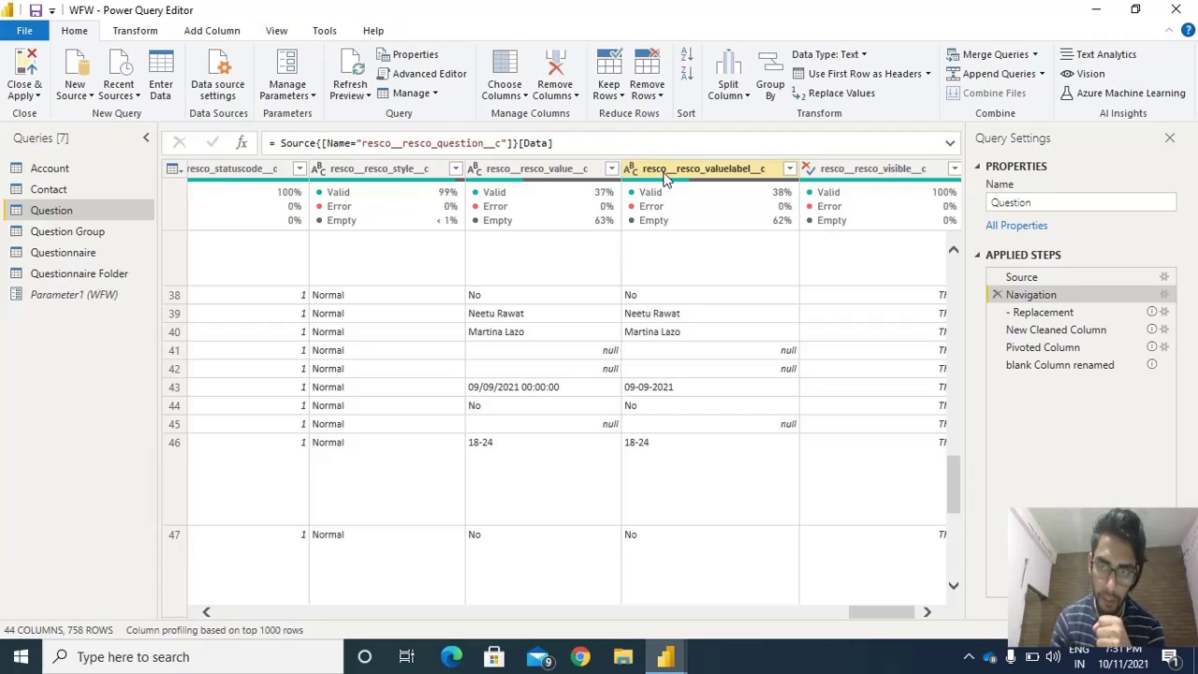
# Step: Review the list of distinct values in the resco__resco_valuelabel__c column without applying a filter
pyautogui.click(788, 174)
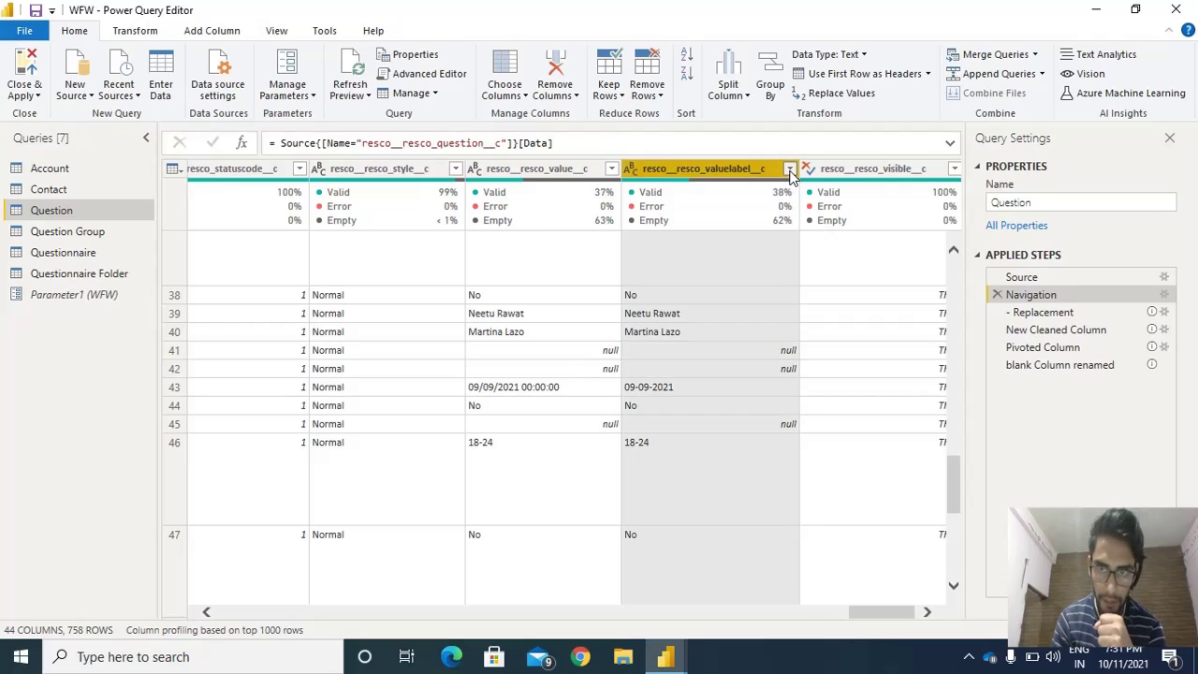
pyautogui.click(789, 170)
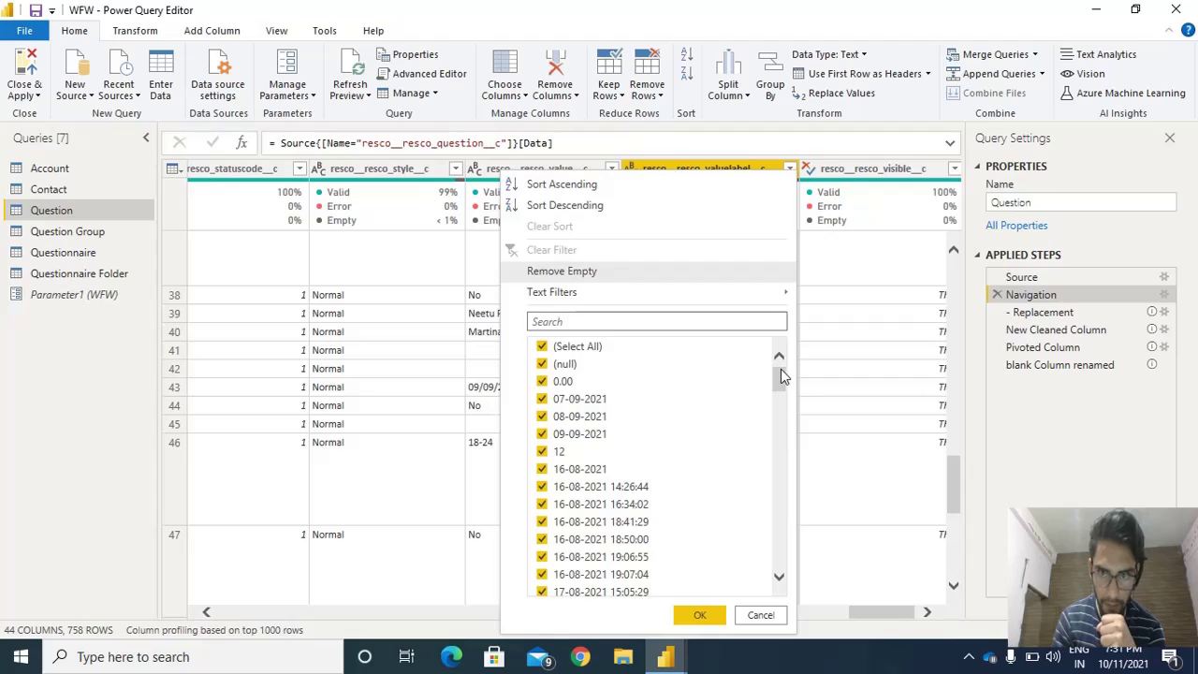
pyautogui.moveTo(780, 368); pyautogui.dragTo(782, 368)
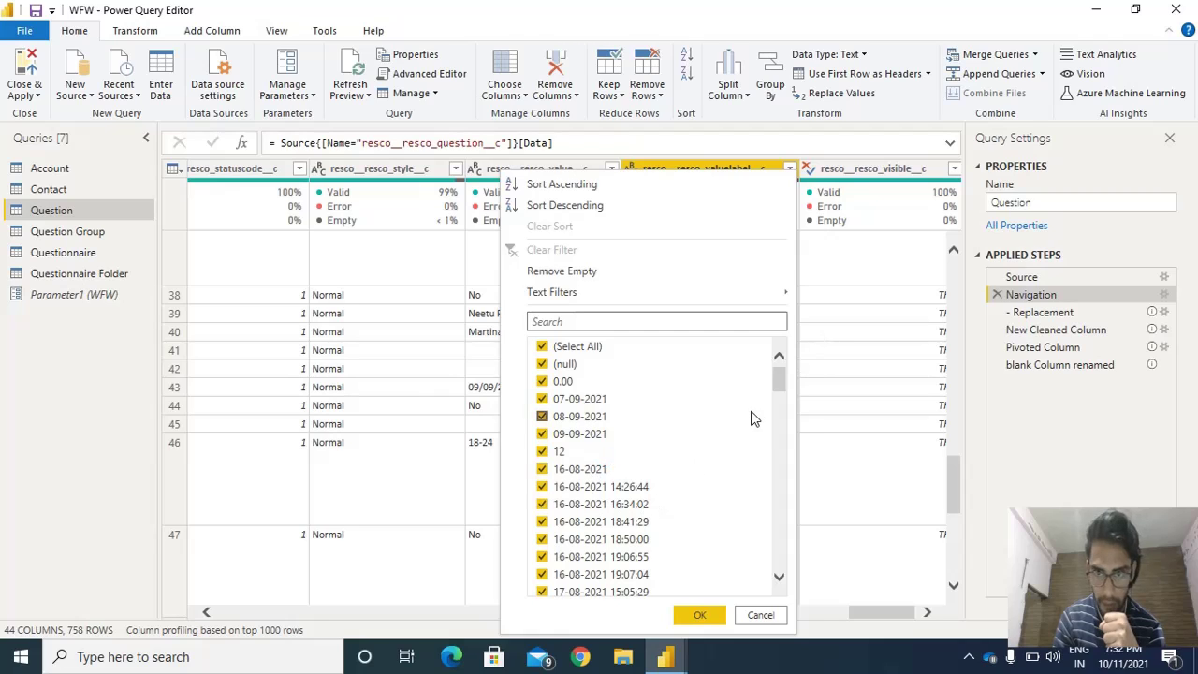
pyautogui.moveTo(776, 387); pyautogui.dragTo(777, 432)
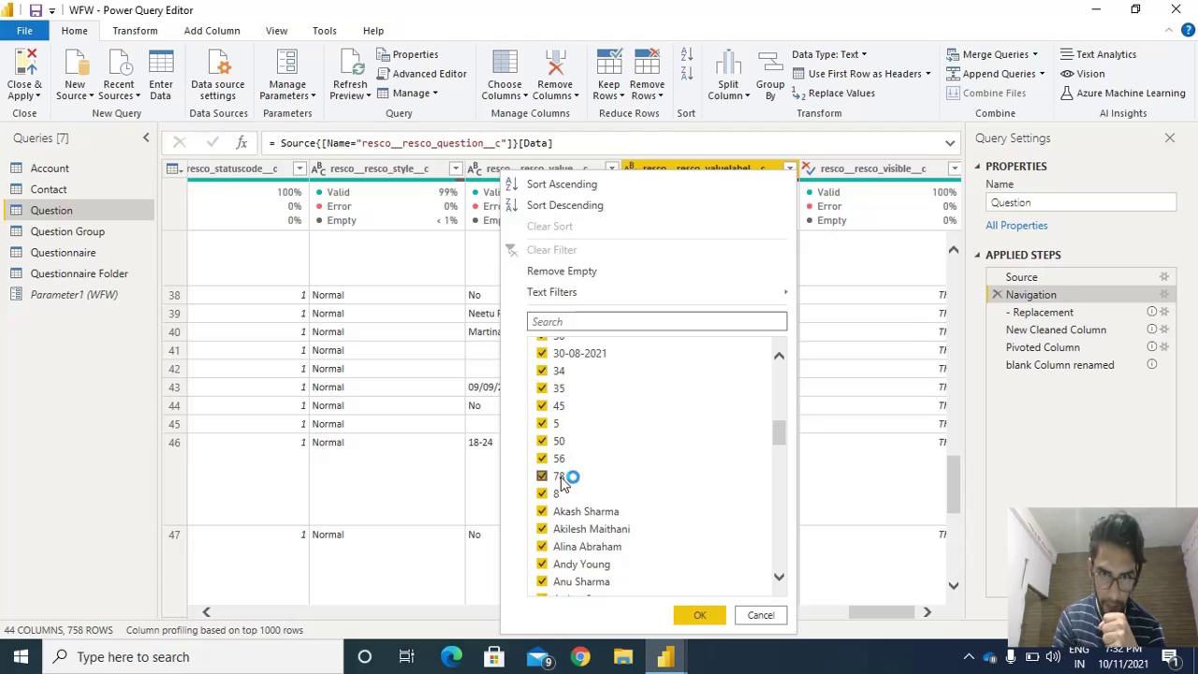
pyautogui.moveTo(777, 435); pyautogui.dragTo(776, 515)
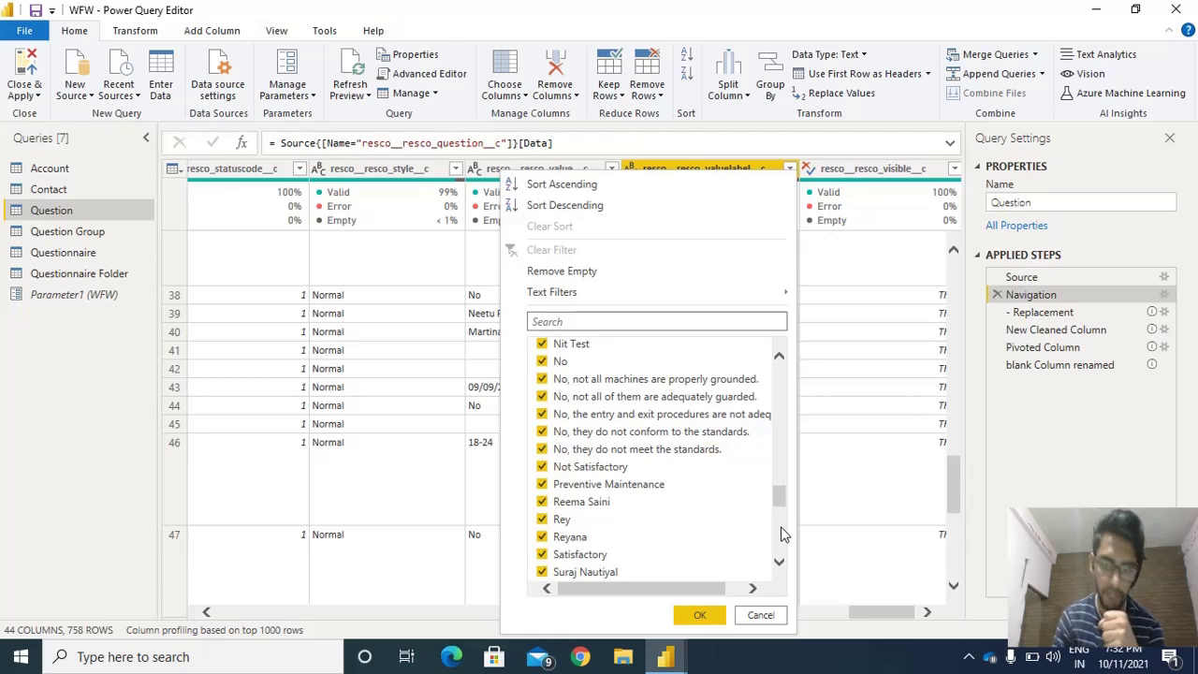
pyautogui.scroll(-4, 781, 529)
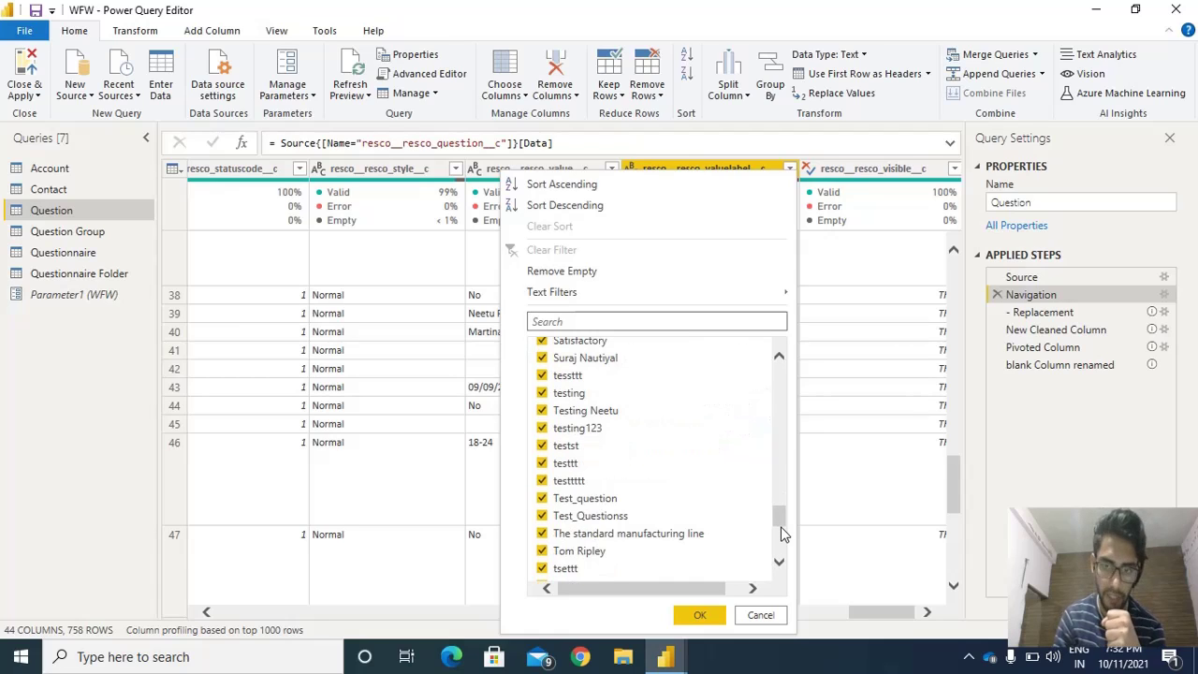
pyautogui.click(761, 616)
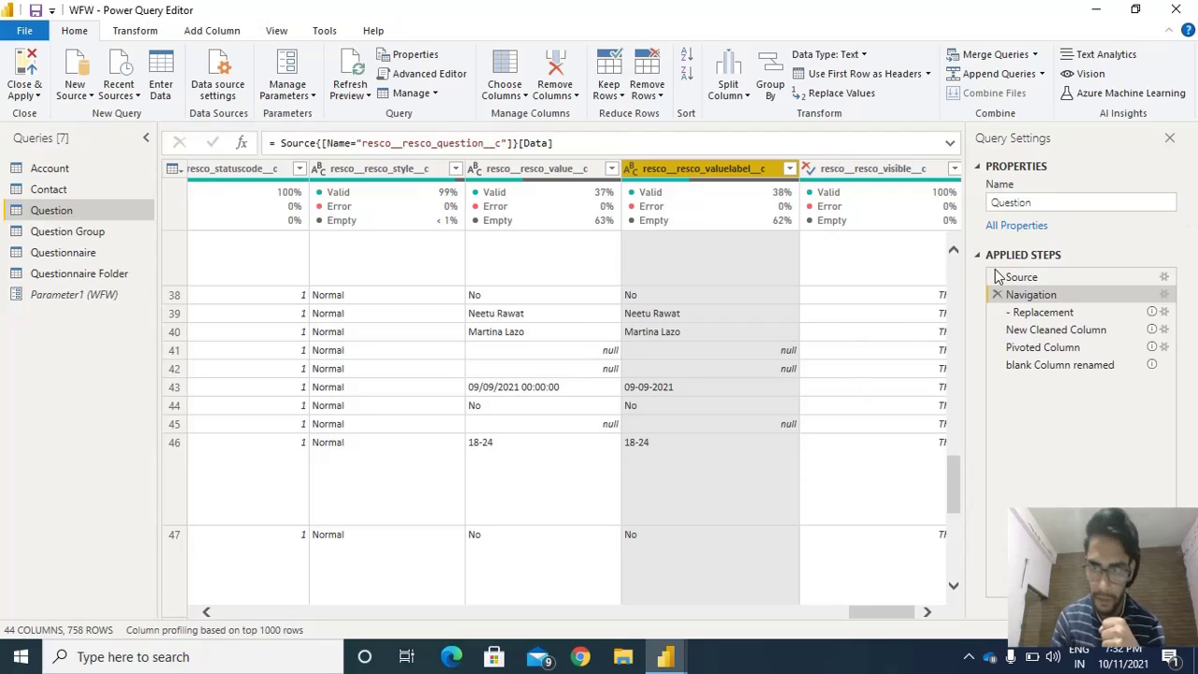
# Step: View the "- Replacement" applied step, then close the Power Query Editor and reopen it on the Question query
pyautogui.click(1038, 312)
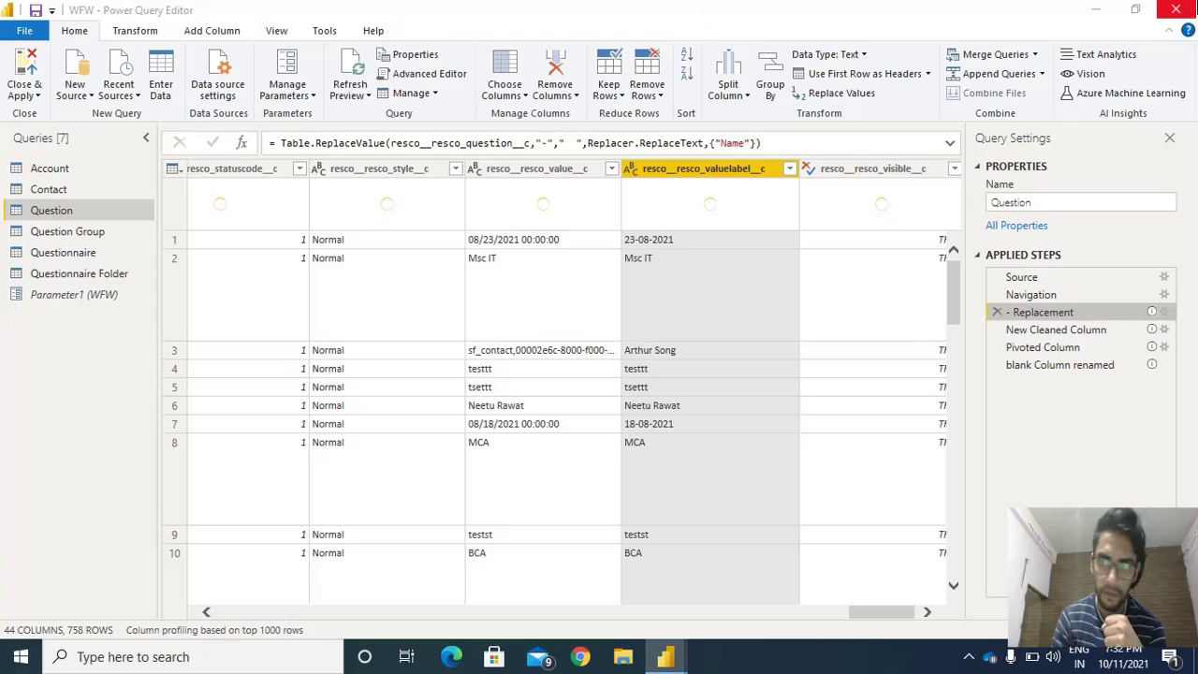
pyautogui.click(1175, 8)
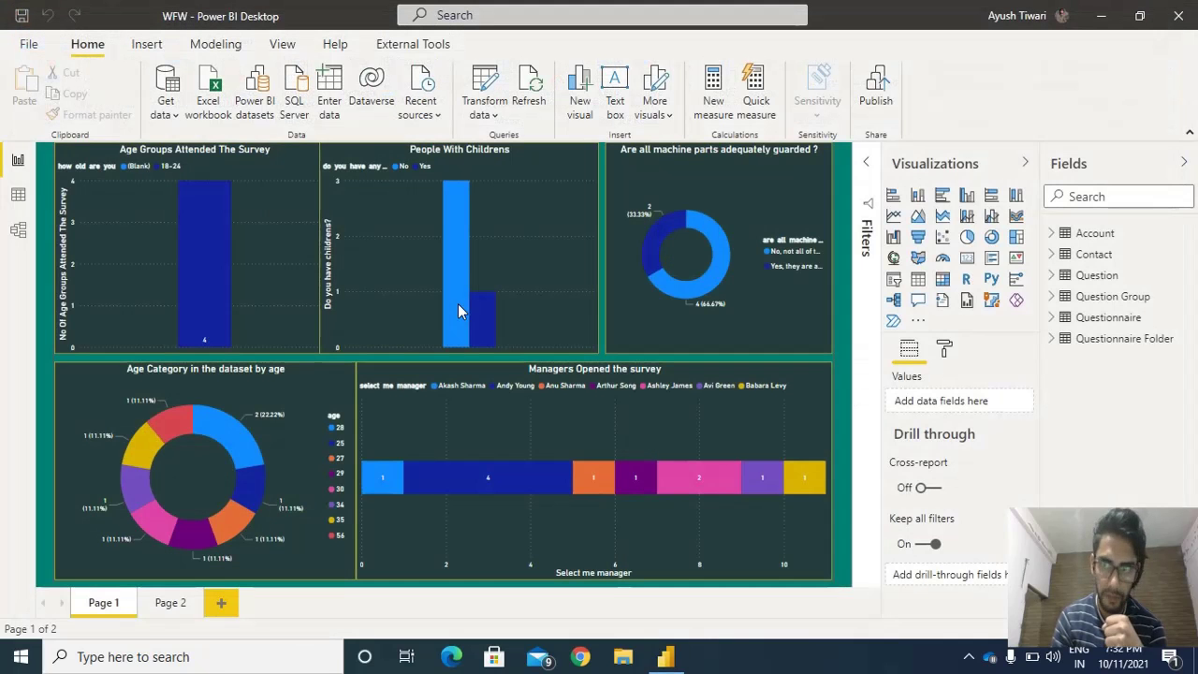
pyautogui.click(487, 84)
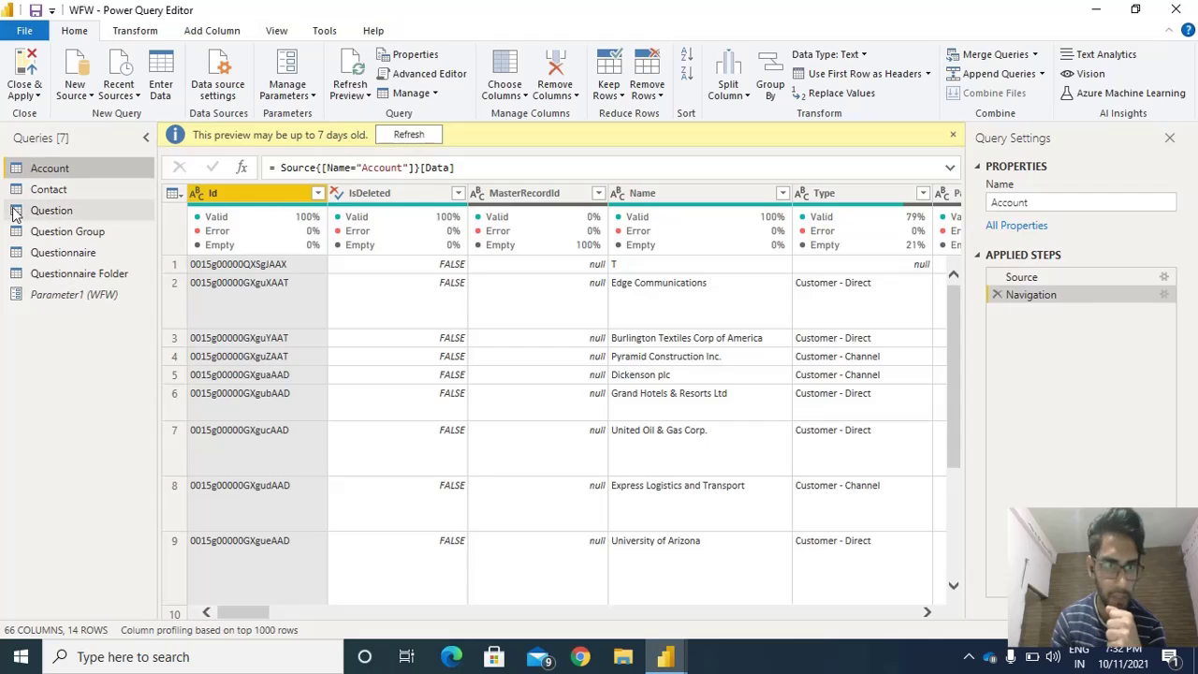
pyautogui.click(37, 211)
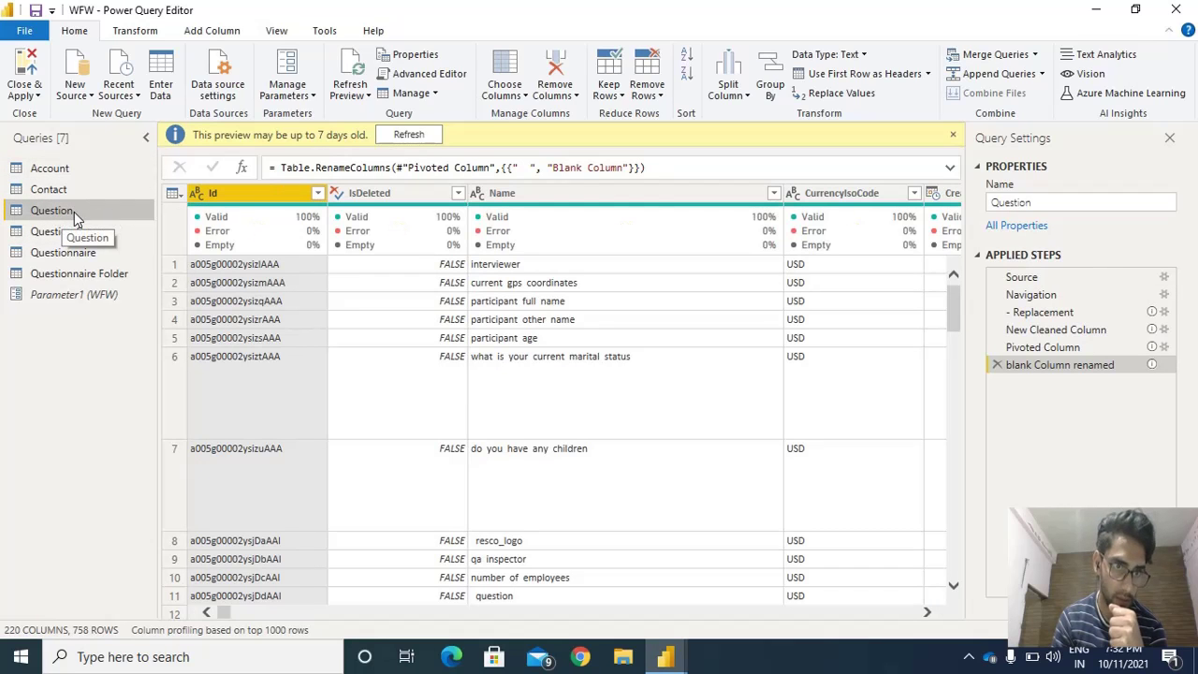
# Step: Select the Name column and show the query's state at the "- Replacement" applied step
pyautogui.click(567, 190)
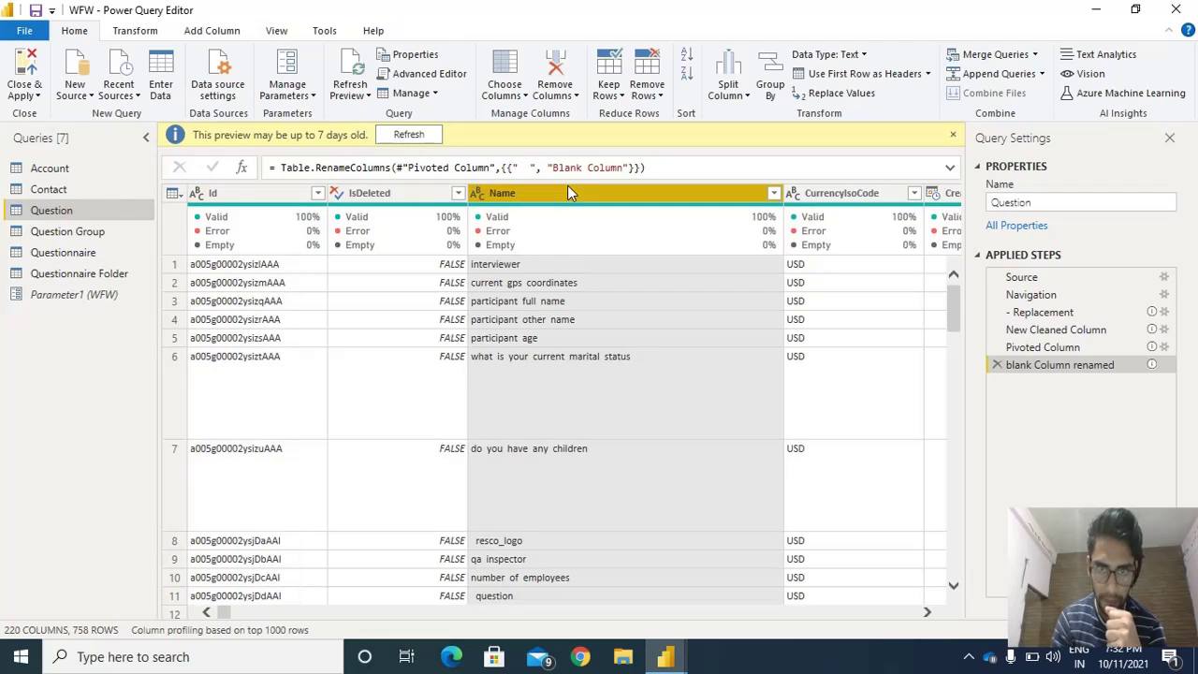
pyautogui.click(1017, 301)
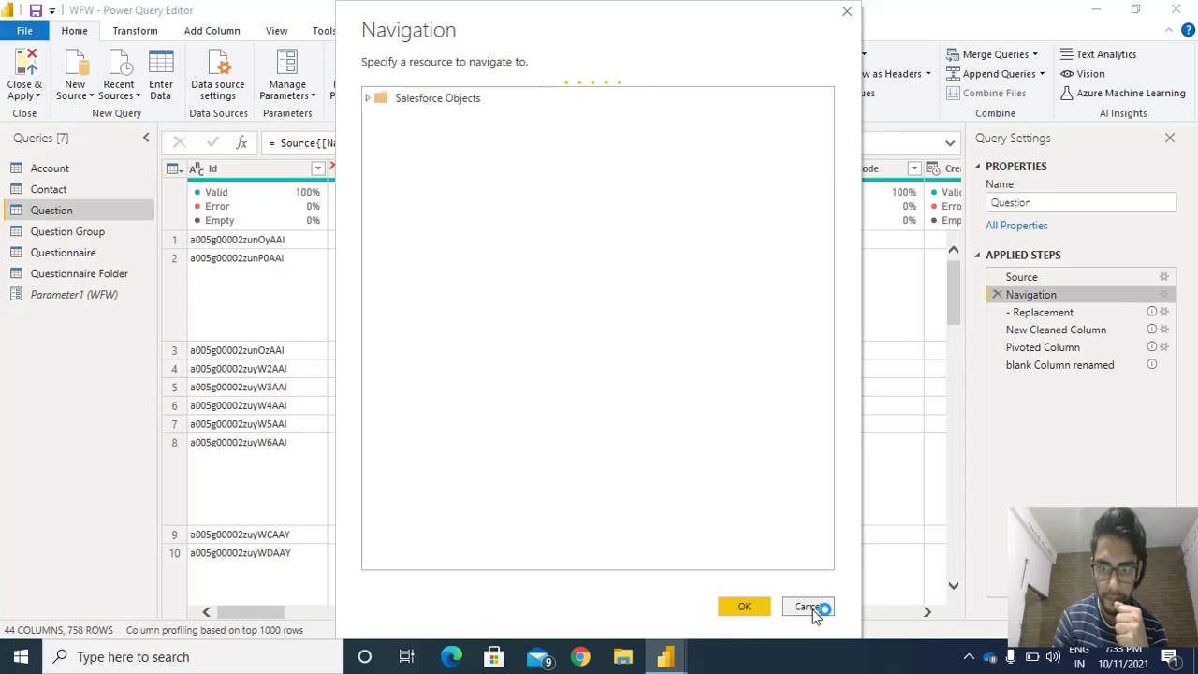
pyautogui.click(812, 609)
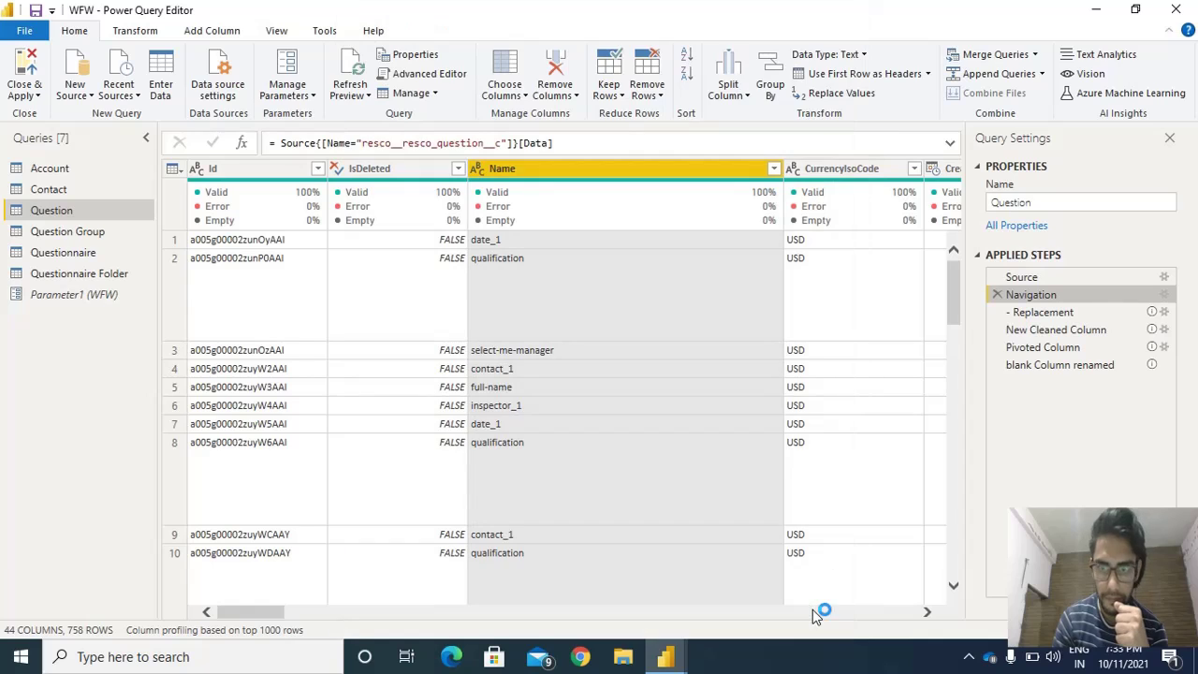
pyautogui.click(1055, 313)
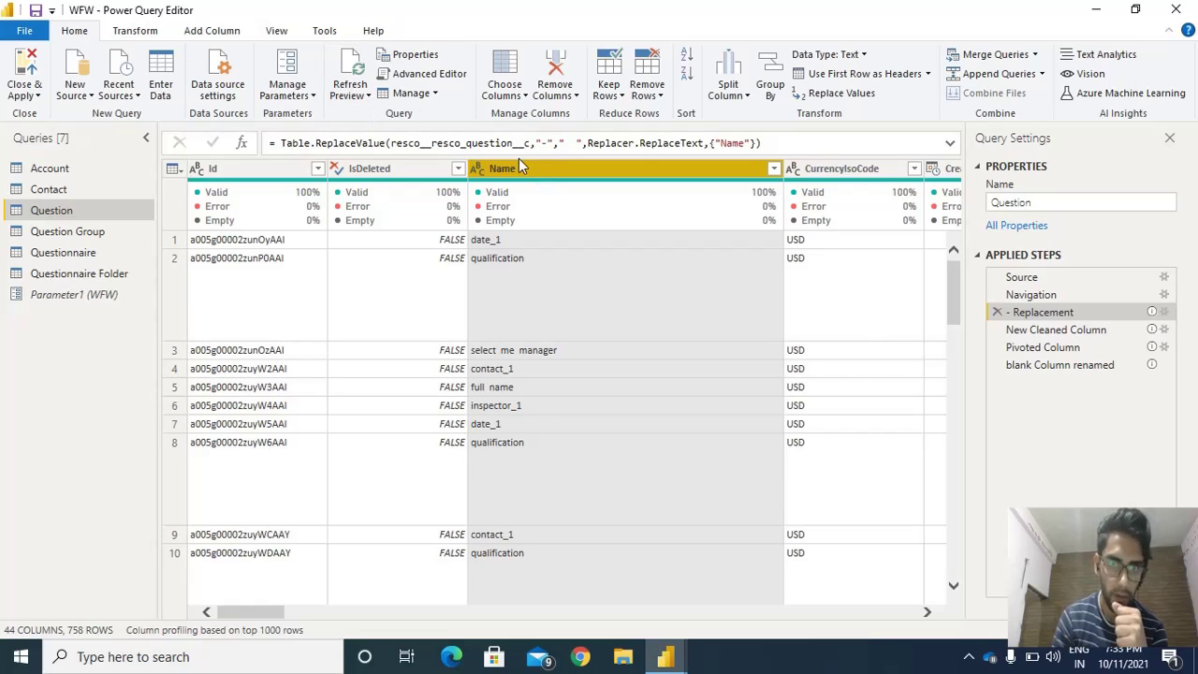
# Step: Start a Pivot Column operation on Name, inserted after the "- Replacement" step, with resco__resco_valuelabel__c as the values column
pyautogui.click(148, 36)
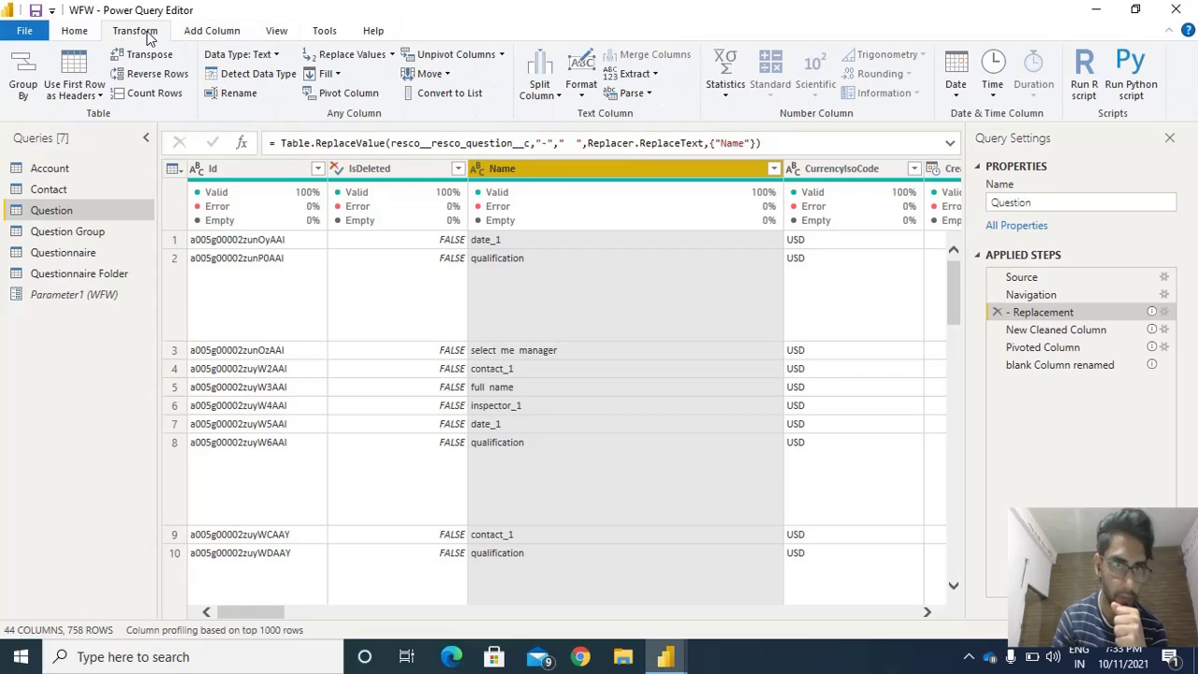
pyautogui.click(360, 98)
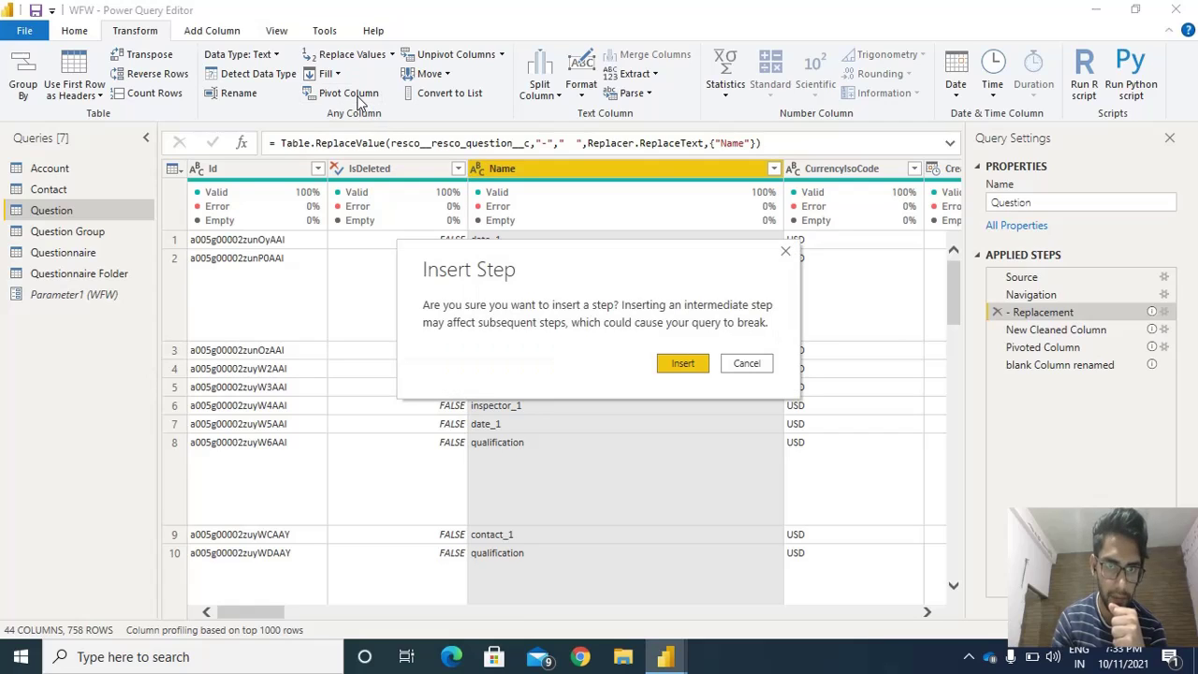
pyautogui.click(692, 365)
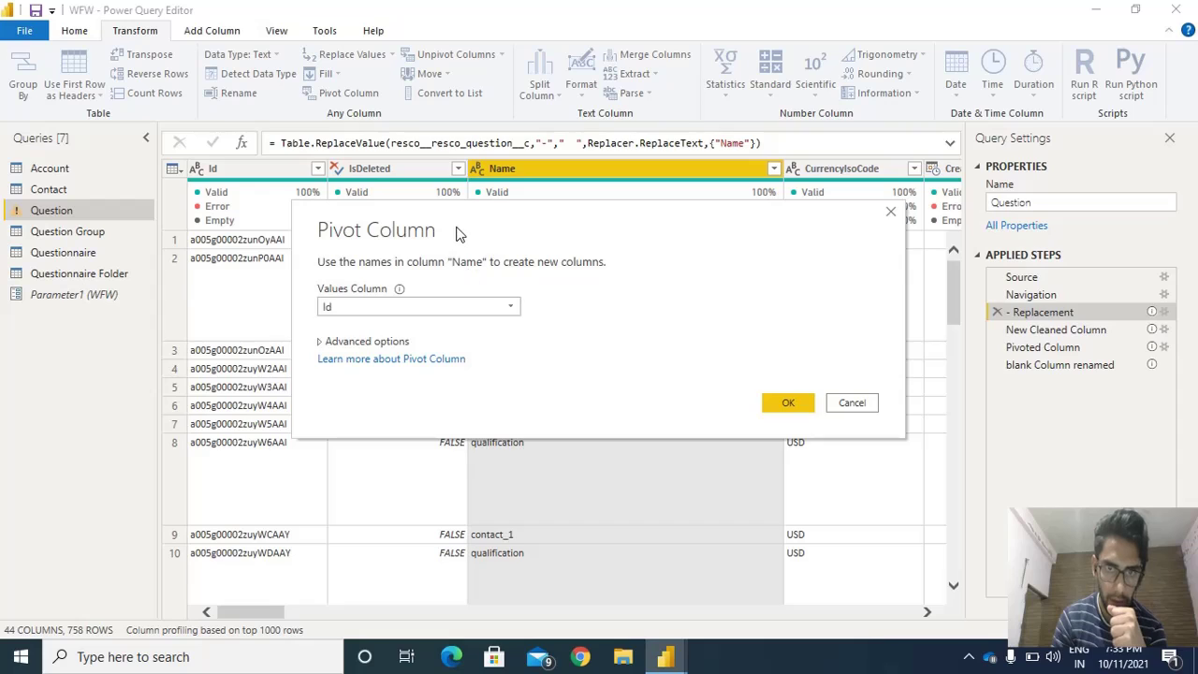
pyautogui.moveTo(459, 234); pyautogui.dragTo(750, 312)
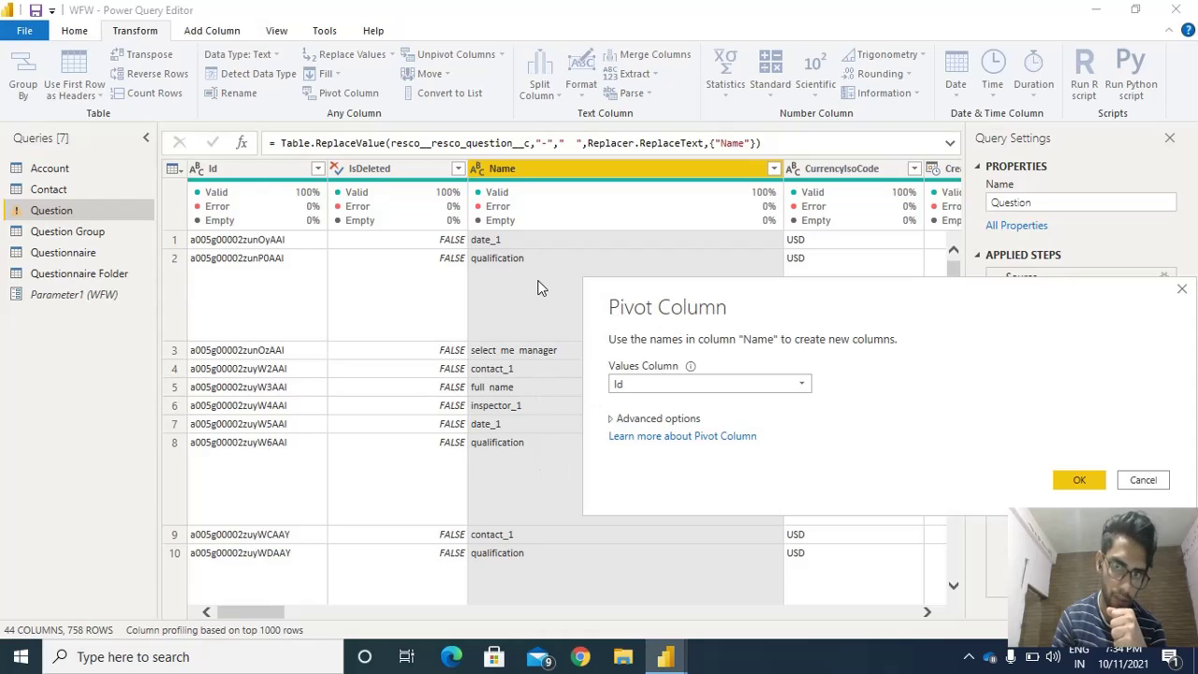
pyautogui.moveTo(688, 320); pyautogui.dragTo(507, 255)
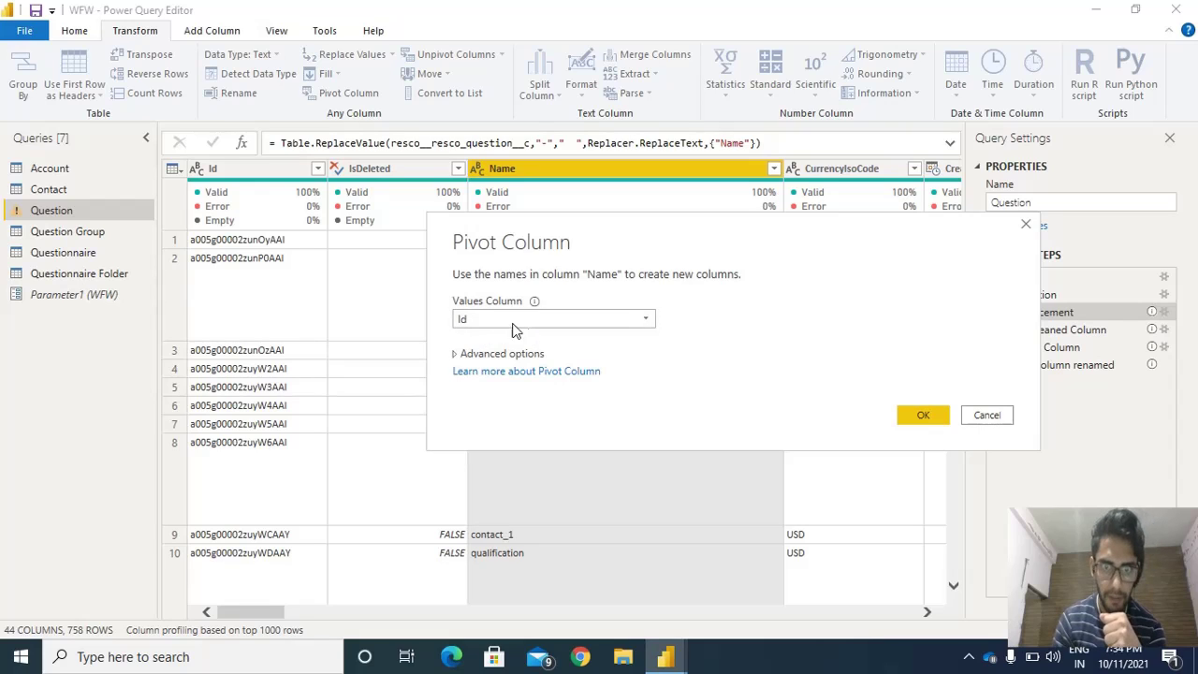
pyautogui.click(498, 320)
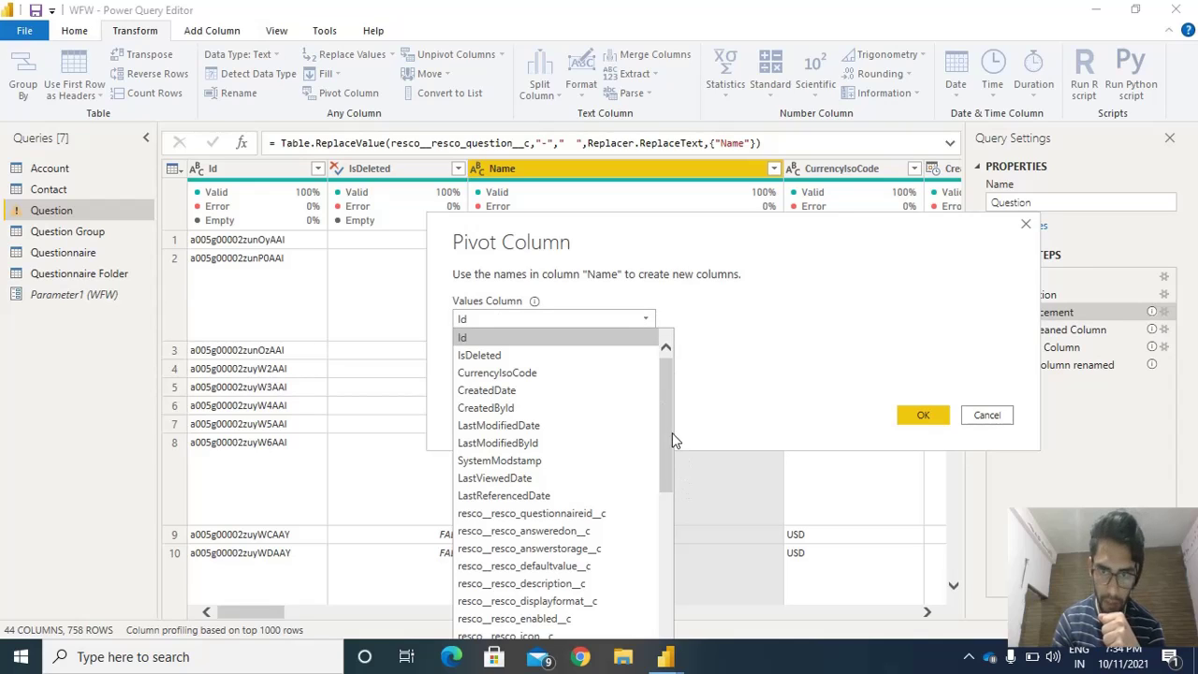
pyautogui.moveTo(668, 431); pyautogui.dragTo(666, 514)
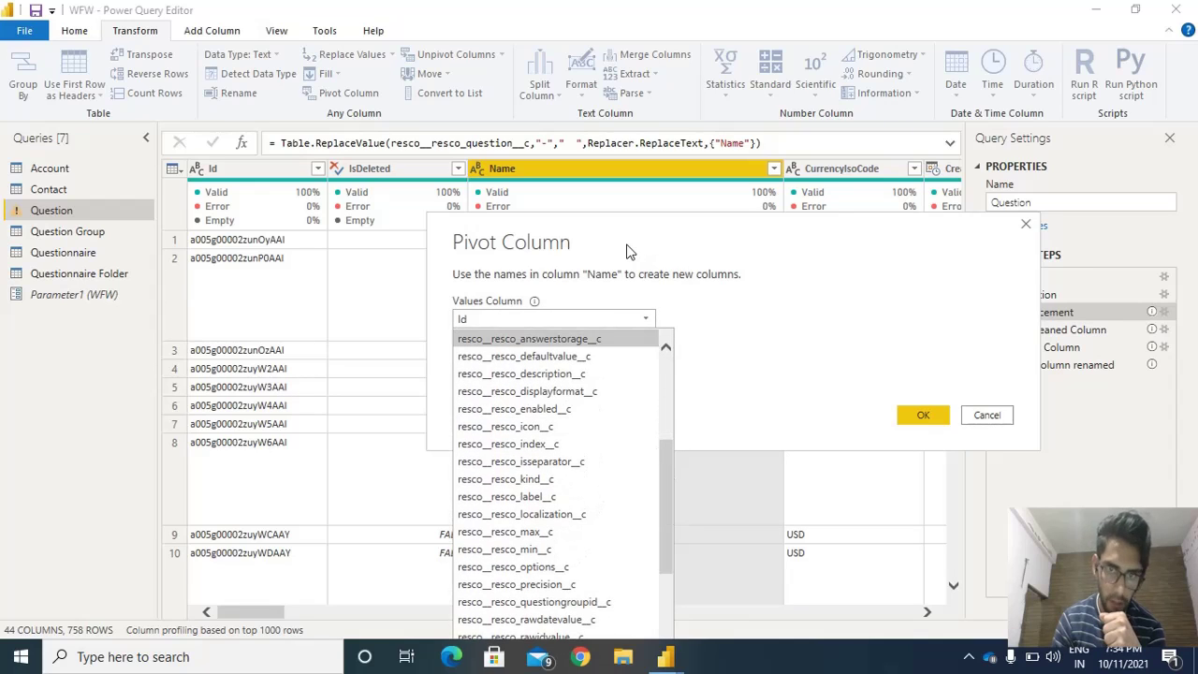
pyautogui.moveTo(630, 250); pyautogui.dragTo(545, 140)
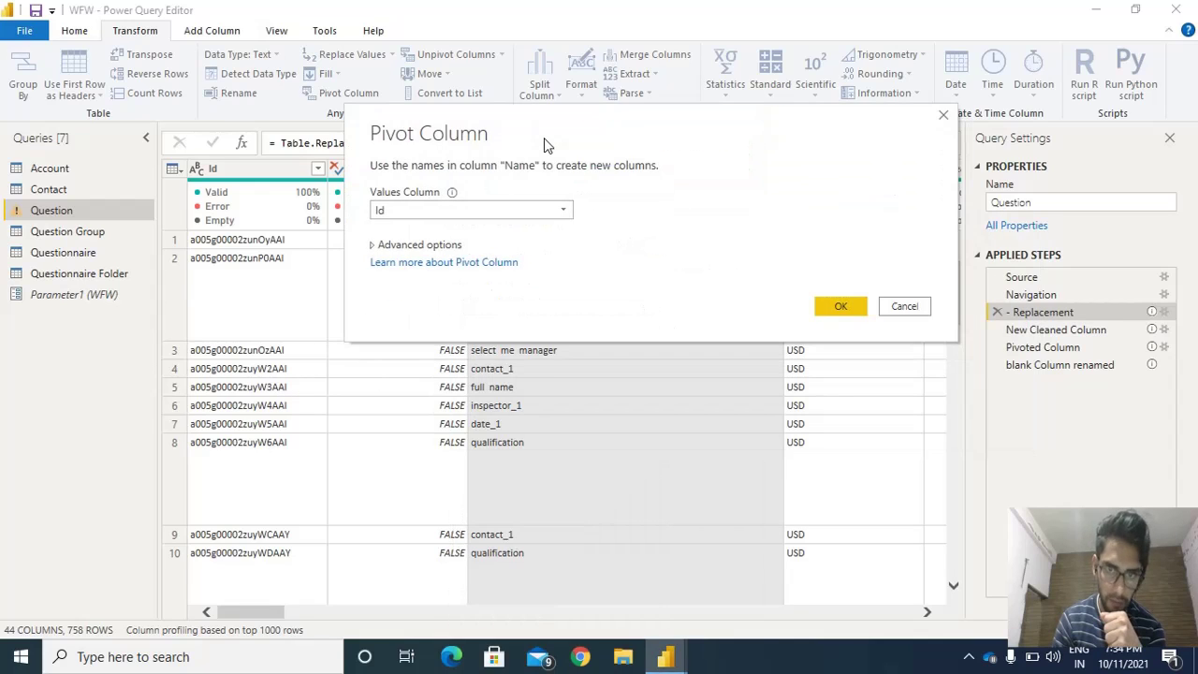
pyautogui.click(524, 213)
pyautogui.moveTo(583, 275); pyautogui.dragTo(576, 494)
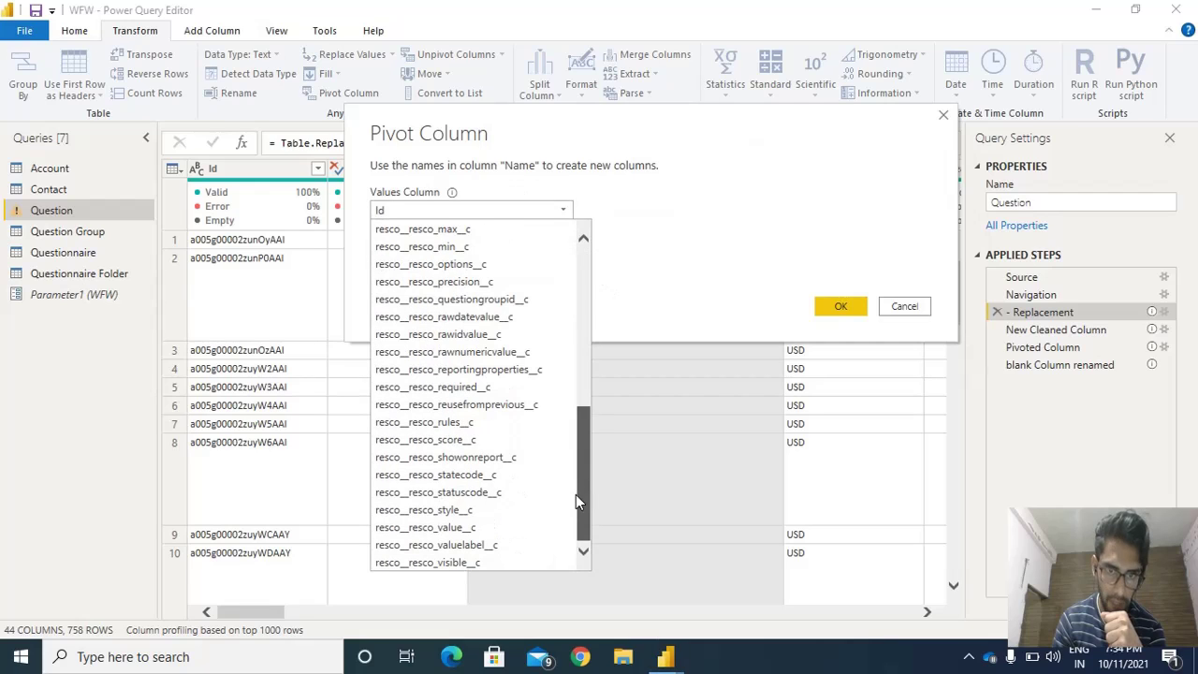
pyautogui.click(465, 545)
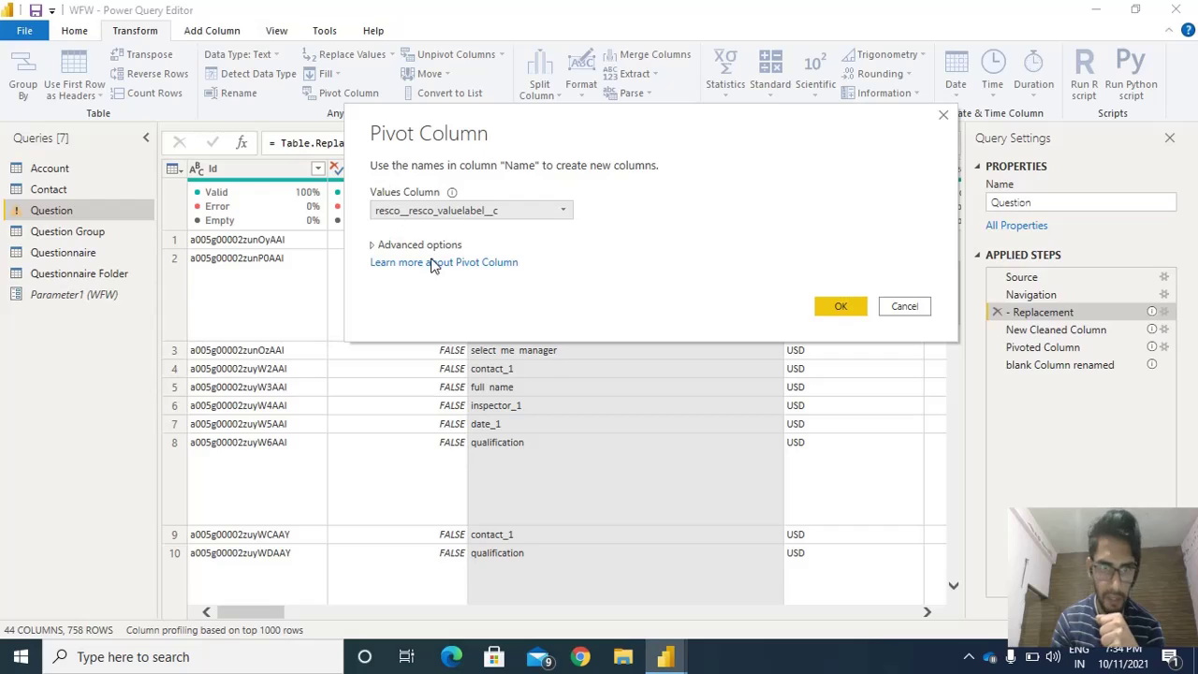
# Step: Set the pivot's aggregate value function to Don't Aggregate and apply the pivot
pyautogui.click(407, 245)
pyautogui.click(402, 278)
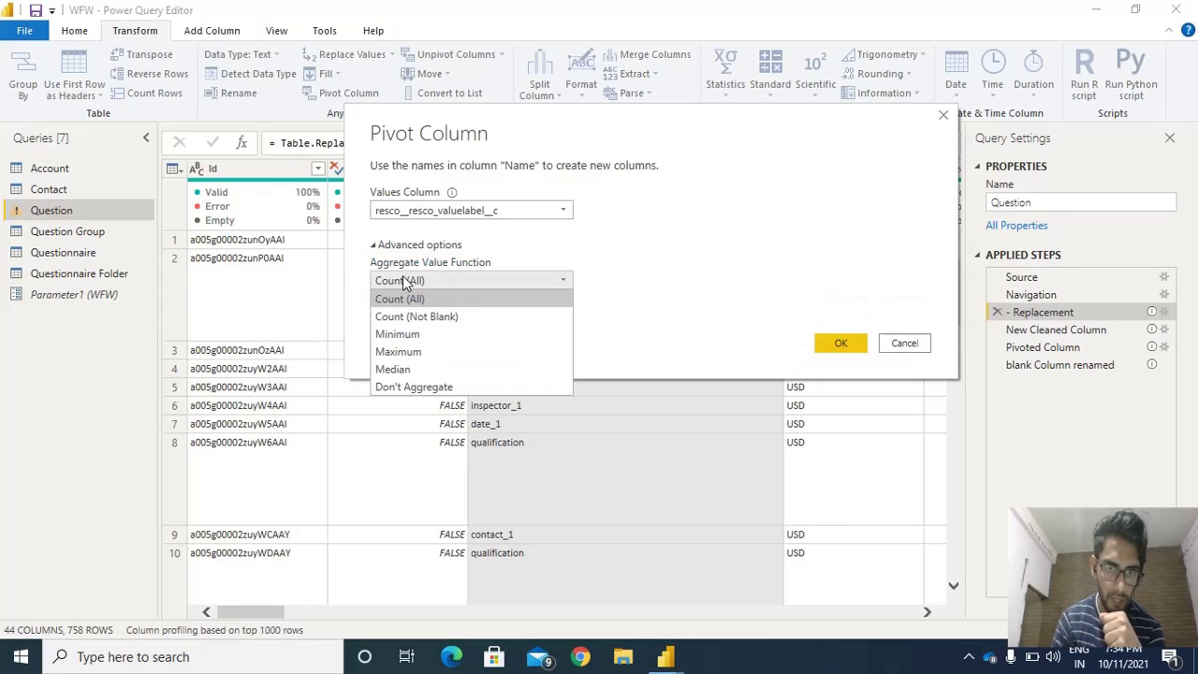
pyautogui.click(414, 388)
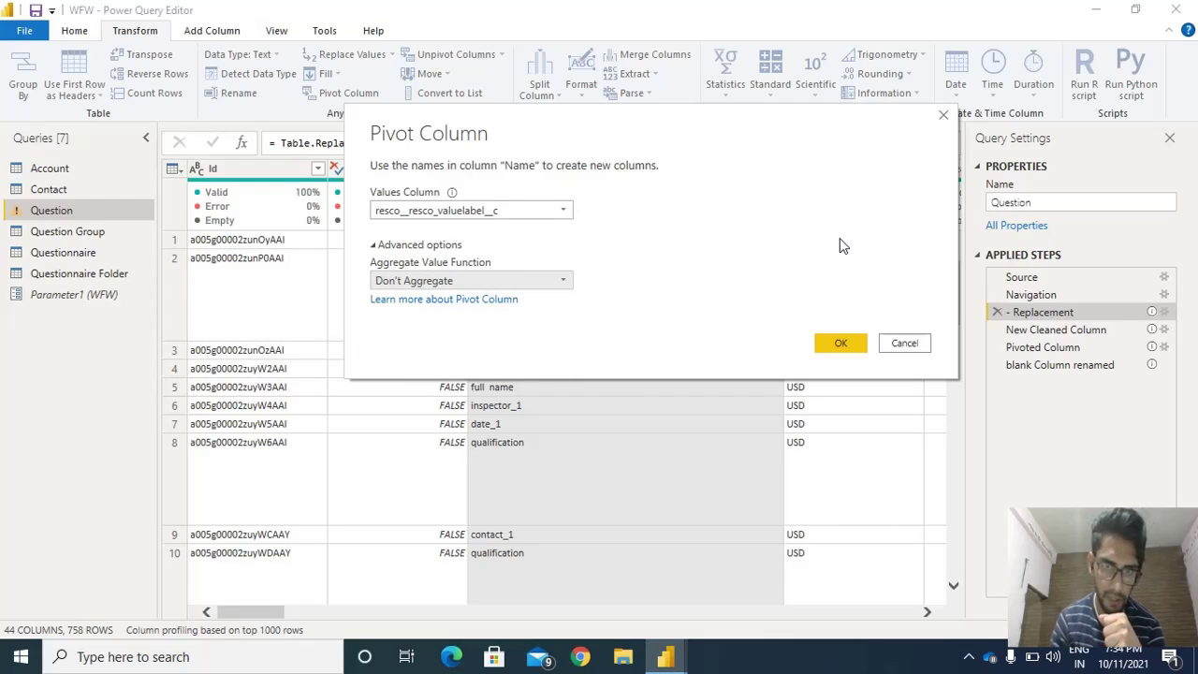
pyautogui.click(832, 342)
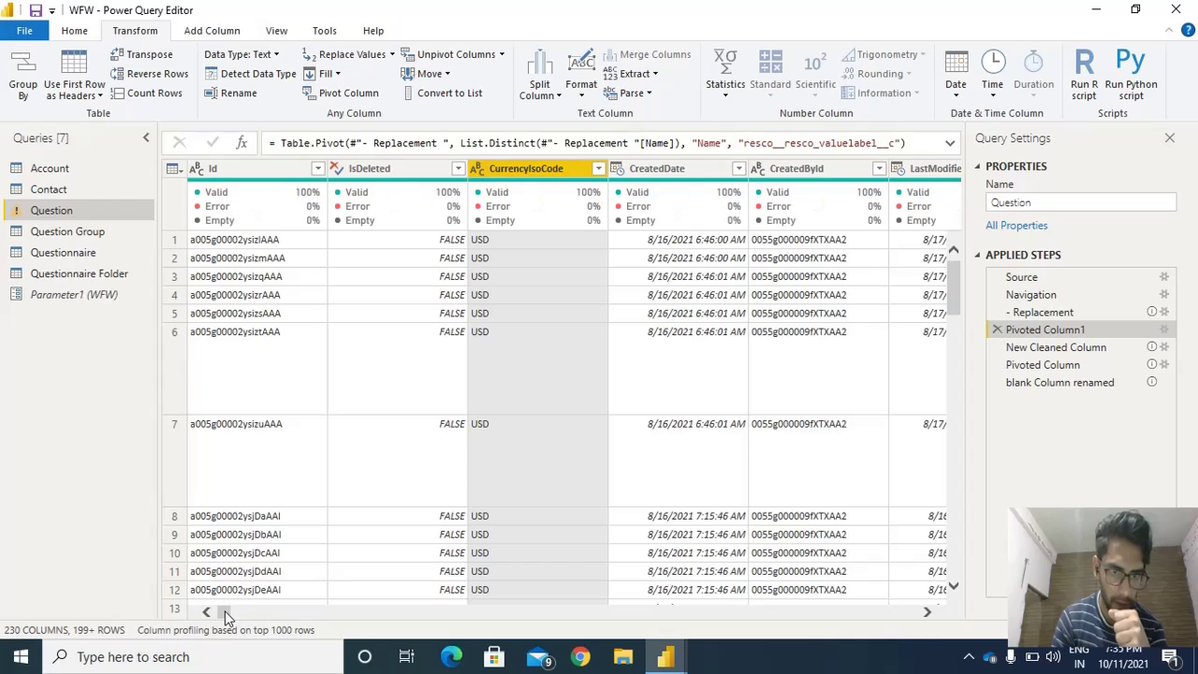
# Step: Examine the new question columns from the pivot and load the full list of distinct values for "how old are you" without filtering
pyautogui.moveTo(223, 611); pyautogui.dragTo(342, 614)
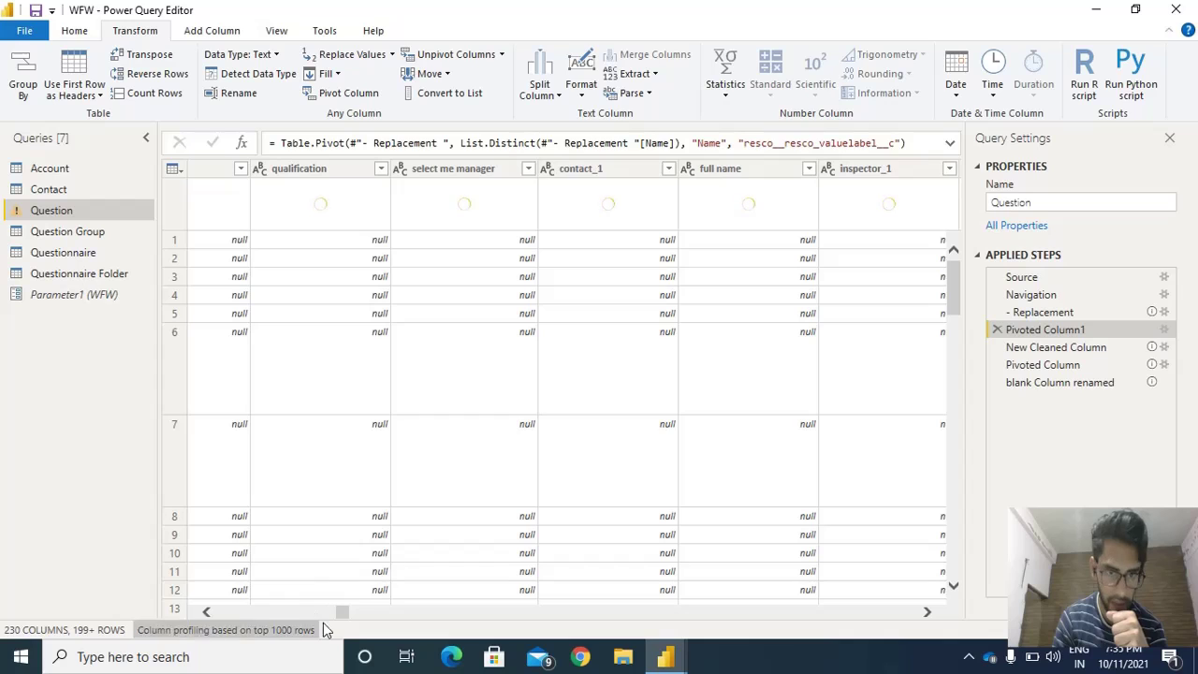
pyautogui.moveTo(343, 614); pyautogui.dragTo(352, 613)
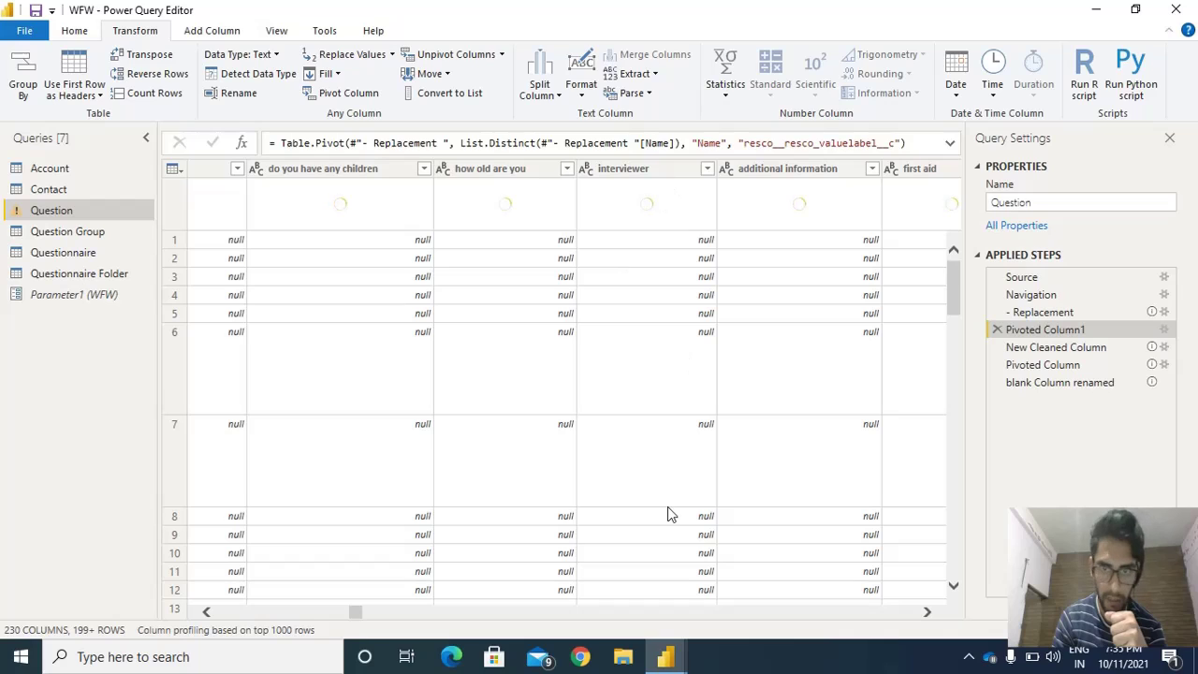
pyautogui.click(565, 177)
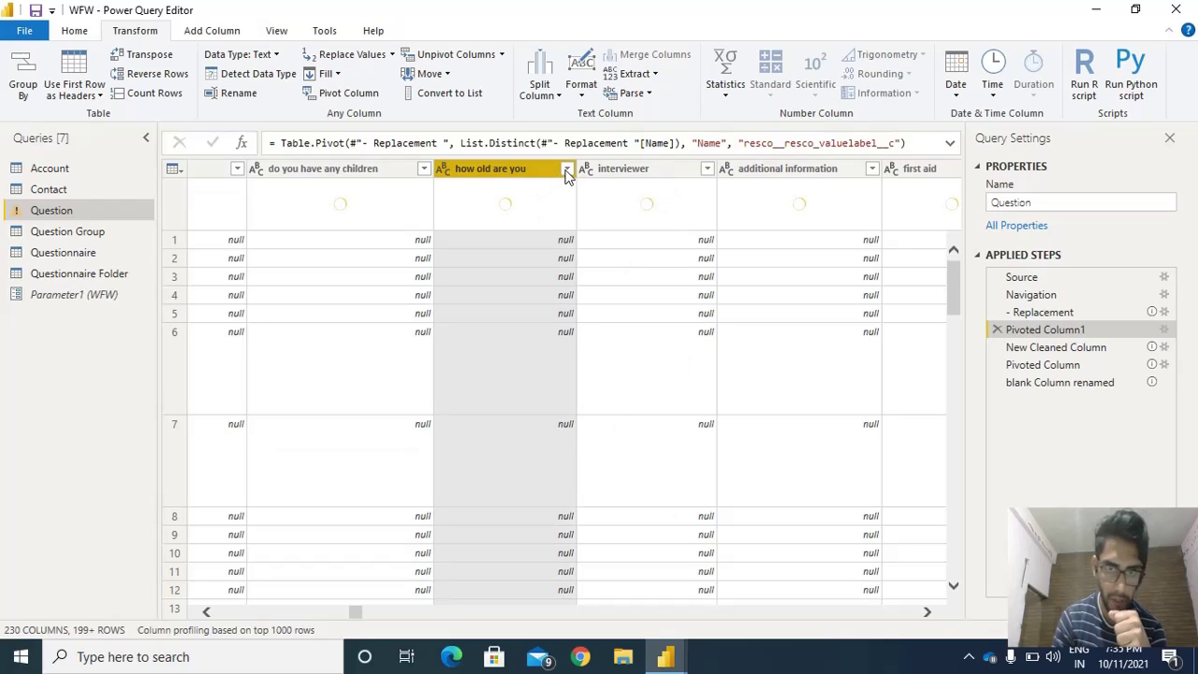
pyautogui.click(566, 169)
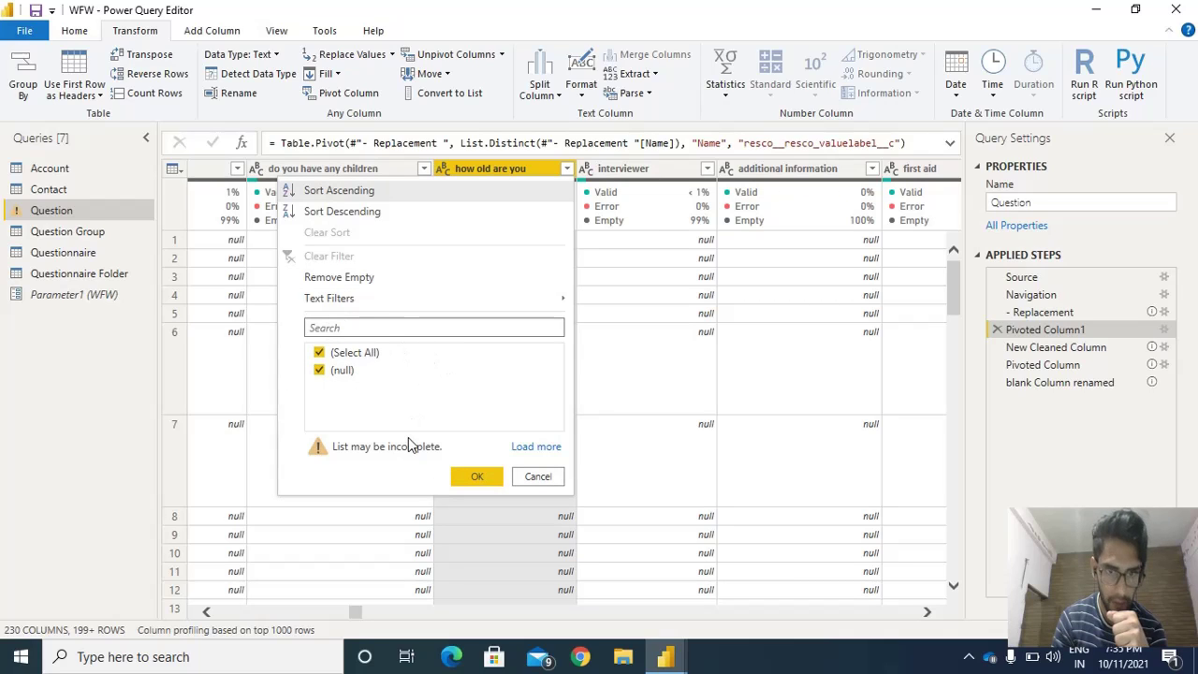
pyautogui.click(531, 447)
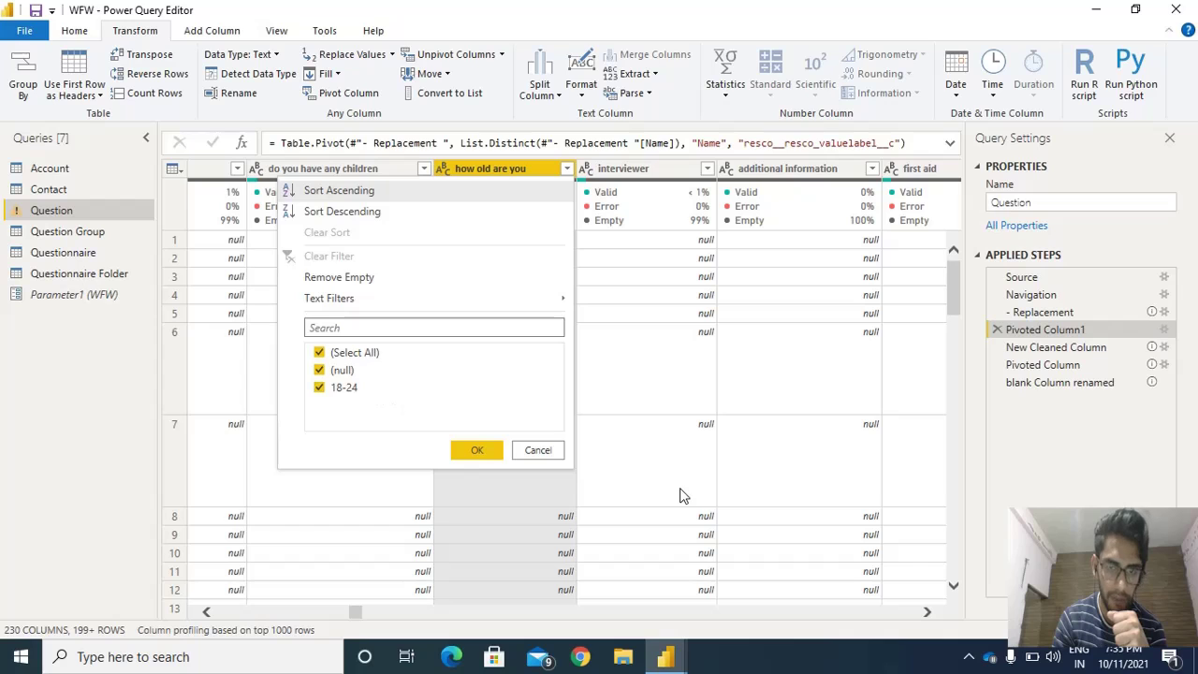
pyautogui.click(538, 450)
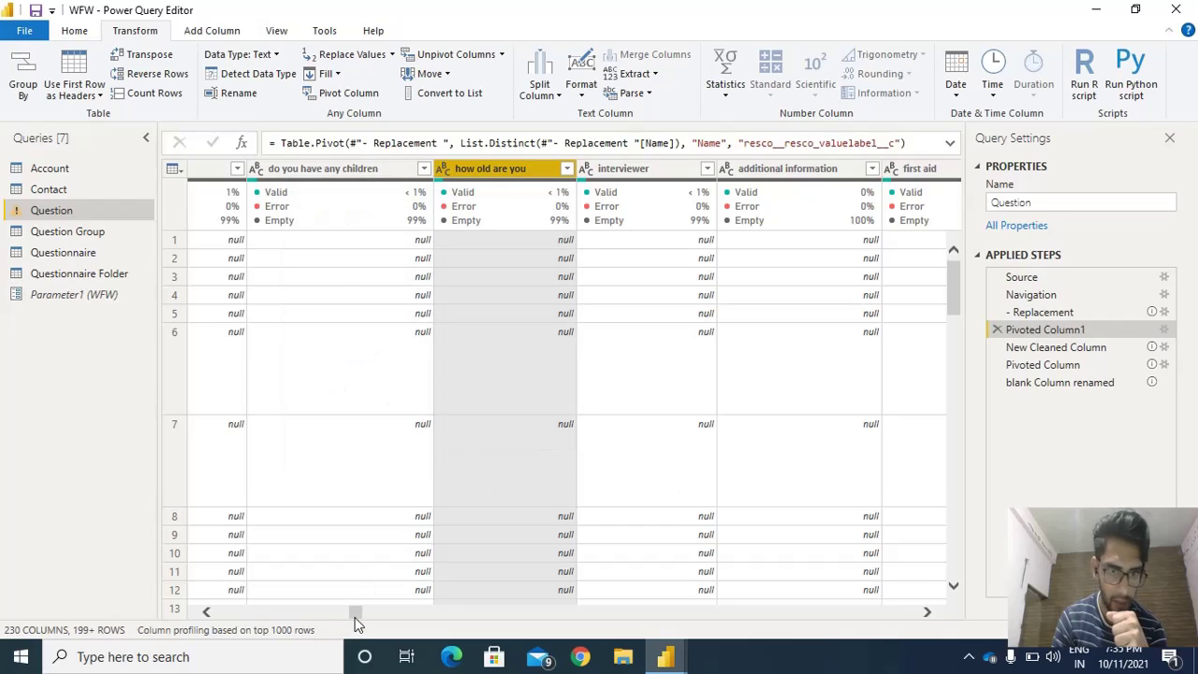
pyautogui.moveTo(360, 618); pyautogui.dragTo(800, 617)
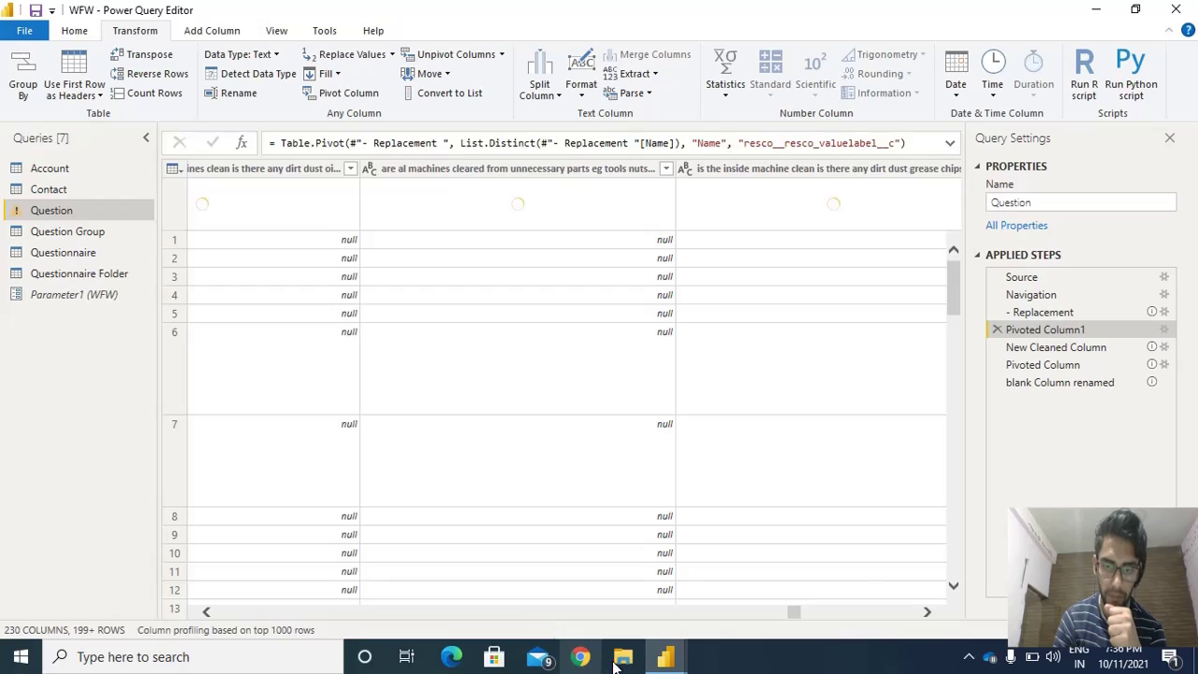
# Step: Minimize the Power Query Editor and Power BI Desktop windows to return to the desktop
pyautogui.moveTo(683, 660)
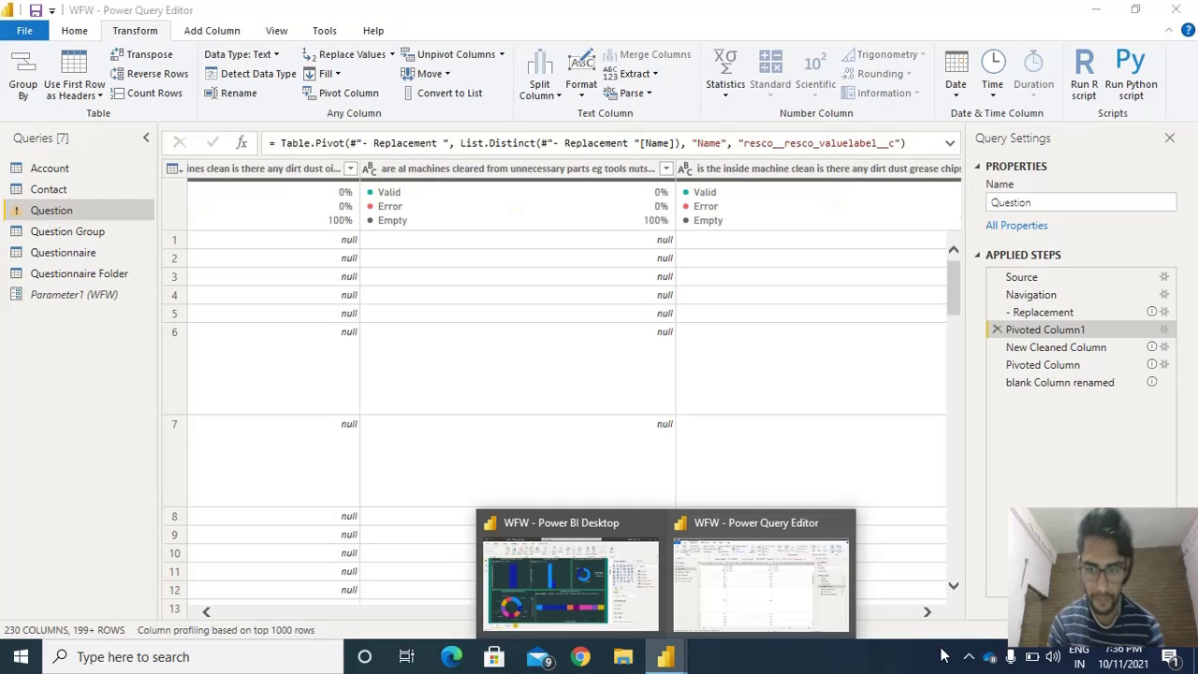
pyautogui.click(1095, 9)
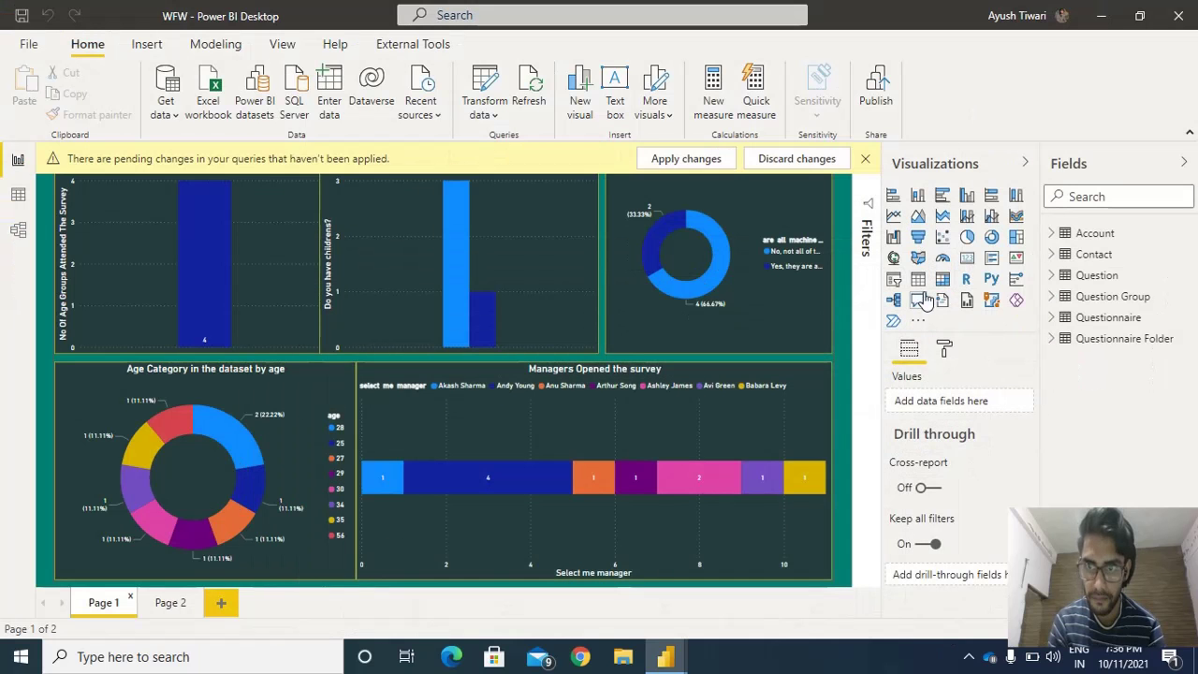
pyautogui.click(1101, 16)
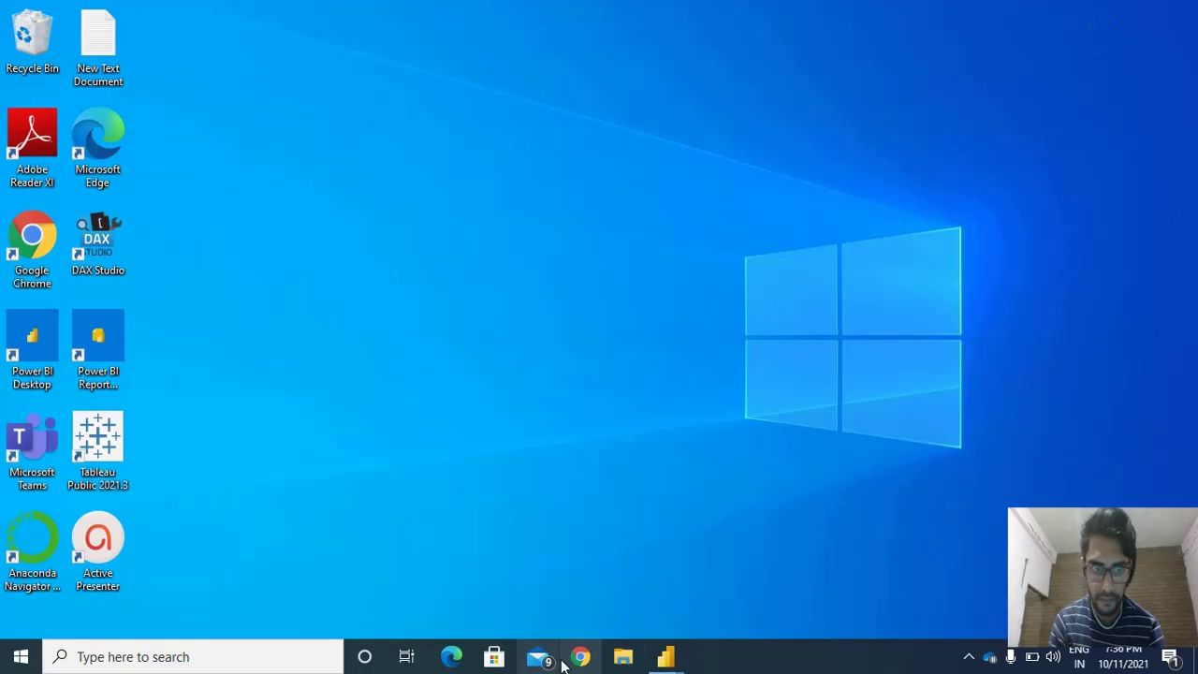
pyautogui.click(969, 656)
pyautogui.click(969, 621)
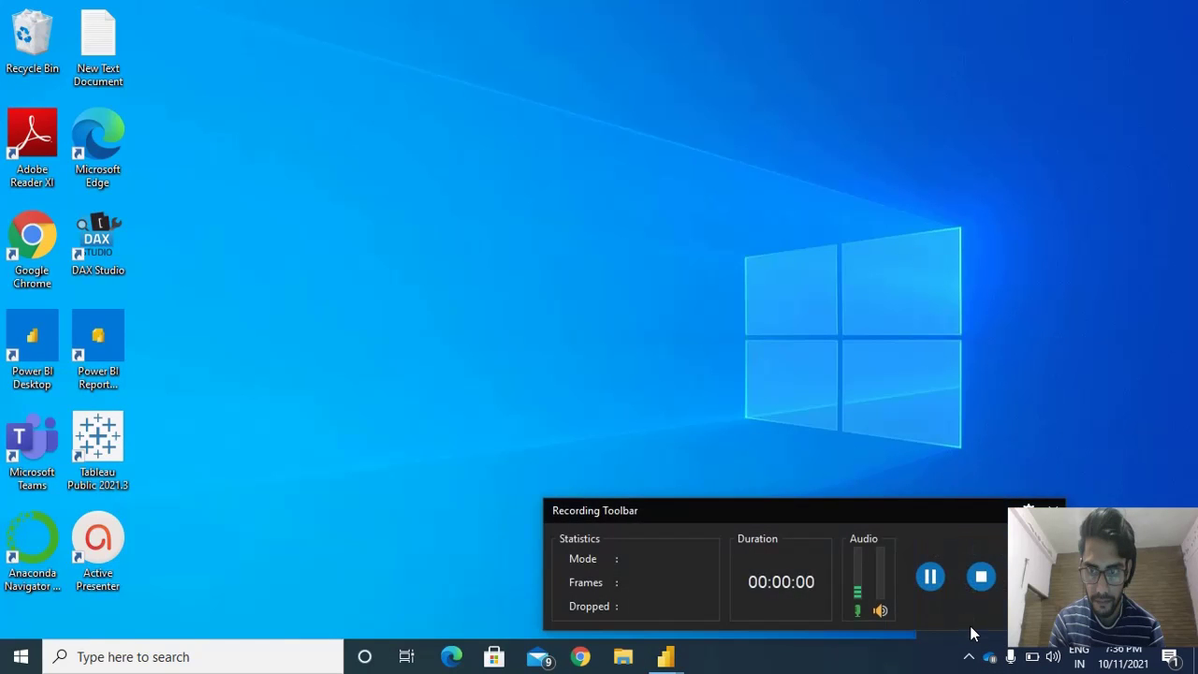